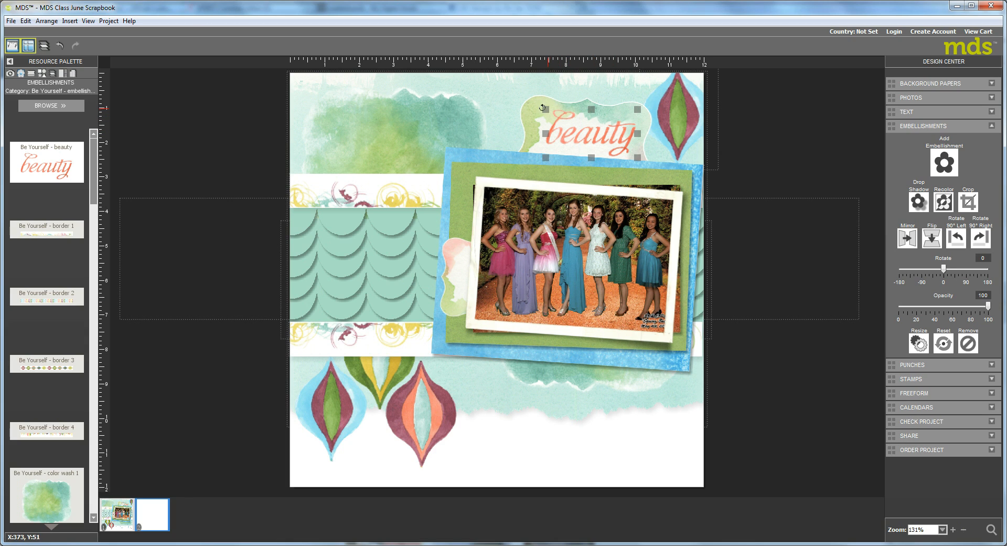
Shrink the "beauty" word embellishment toward the lower right corner of its label.
drag(546, 110, 625, 127)
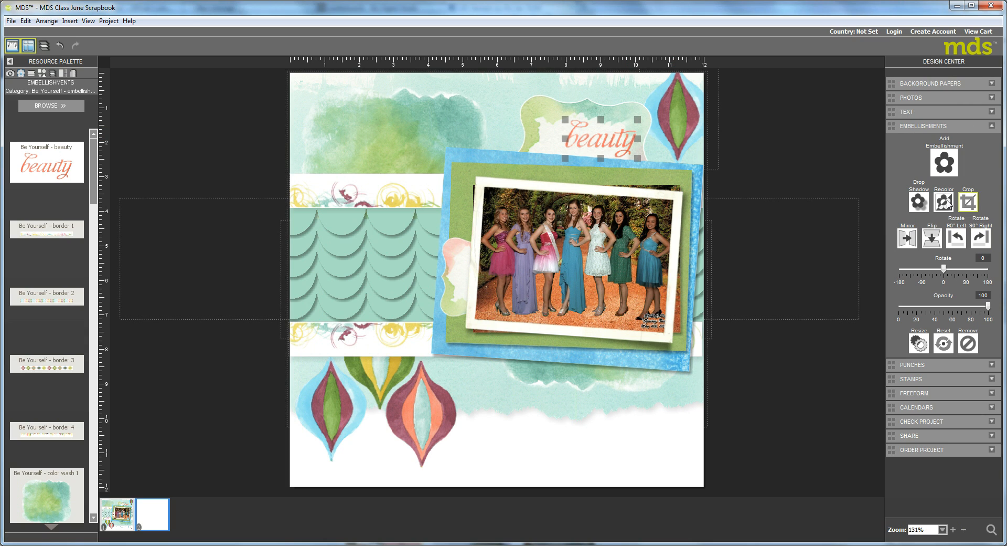
Add a text box to the page, shrink it to about 72 by 79, and enter "The".
click(908, 112)
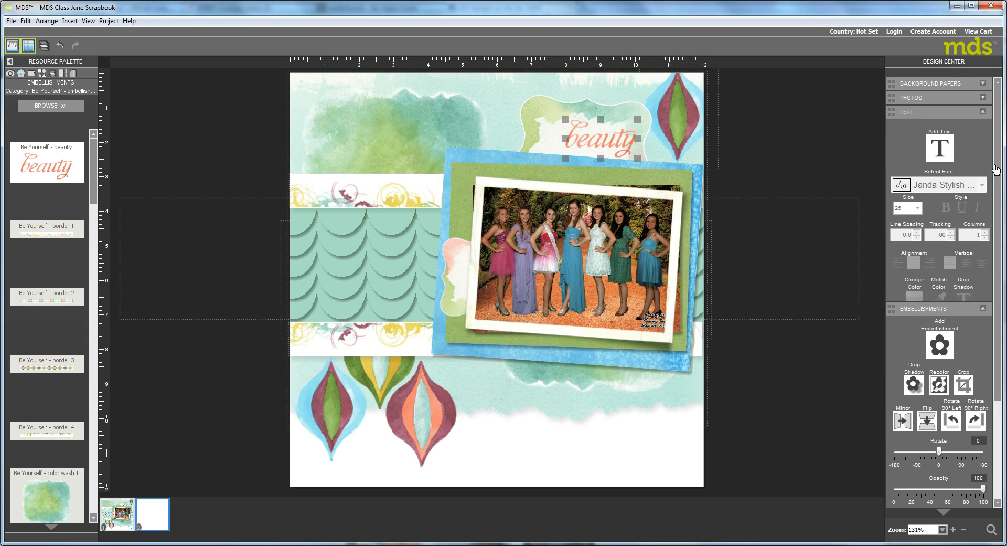
click(939, 152)
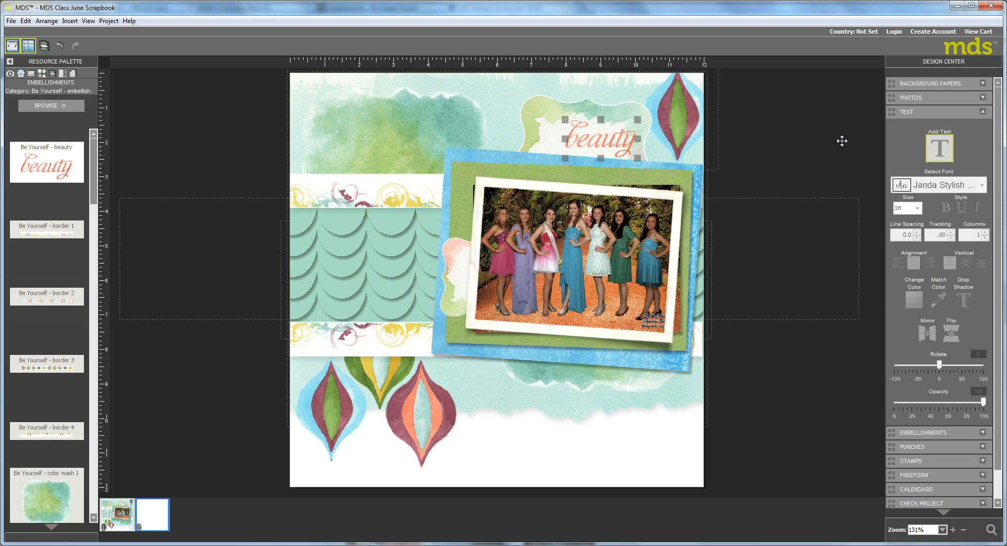
click(939, 149)
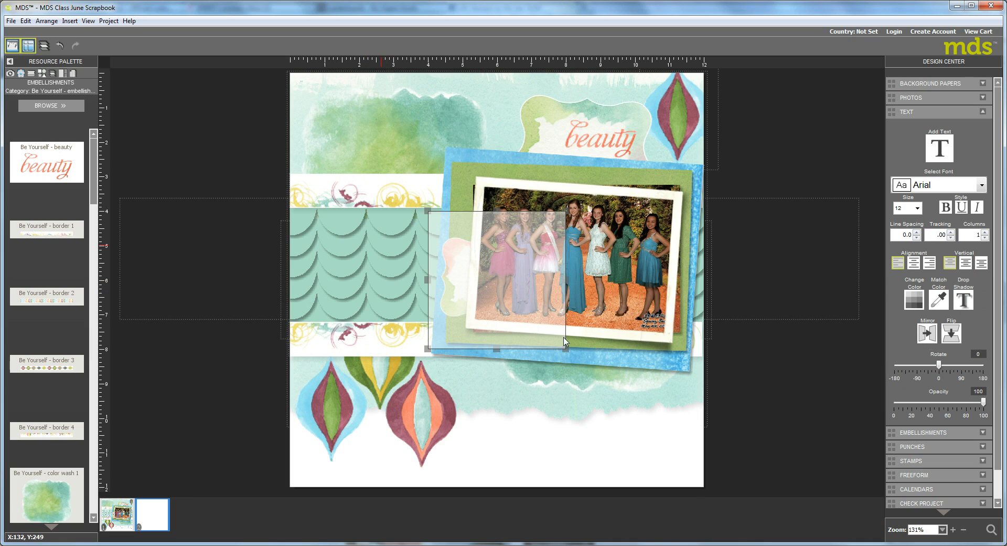
drag(565, 341, 478, 265)
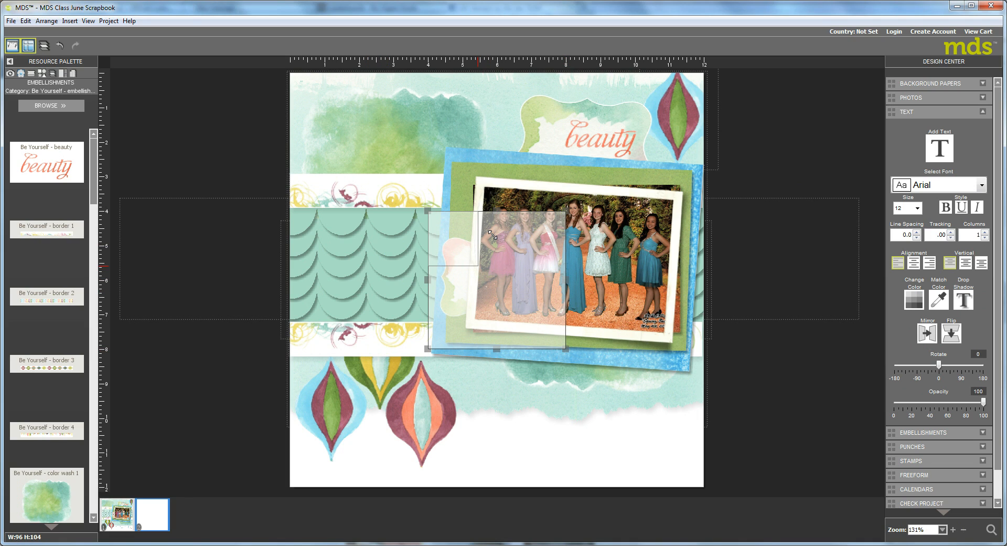
drag(464, 235, 464, 235)
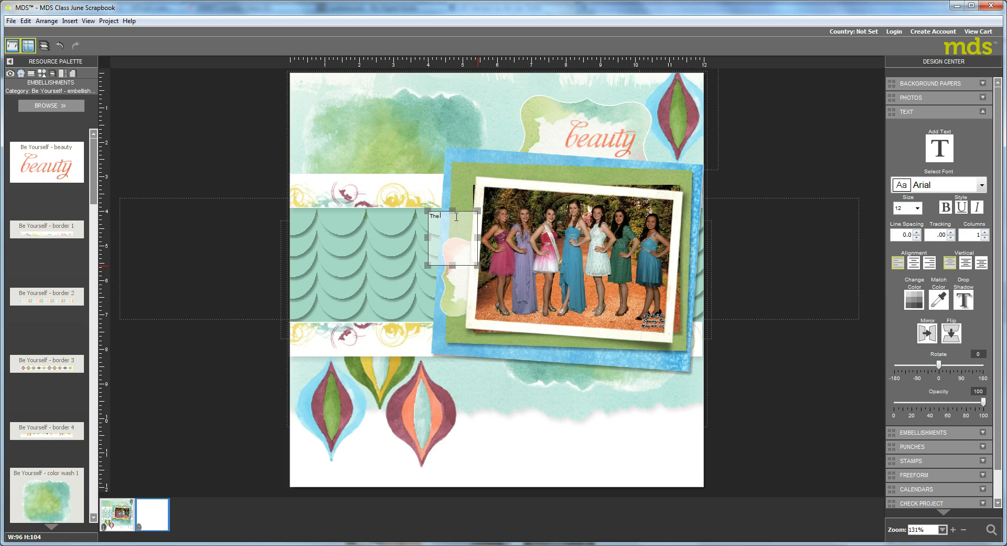
Format the word "The" in the Janda Stylish font at size 24.
drag(456, 217, 429, 216)
click(983, 187)
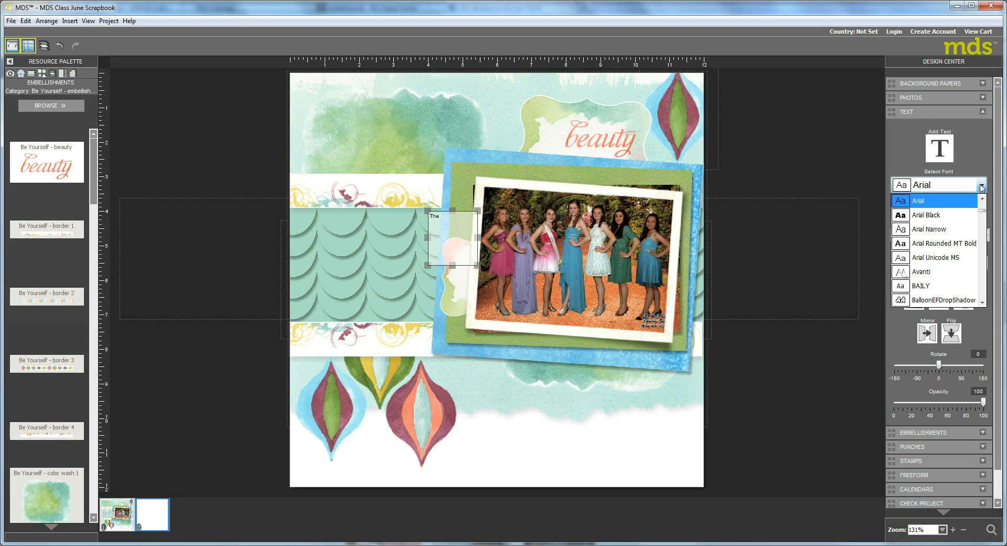
scroll(979, 239, down, 3)
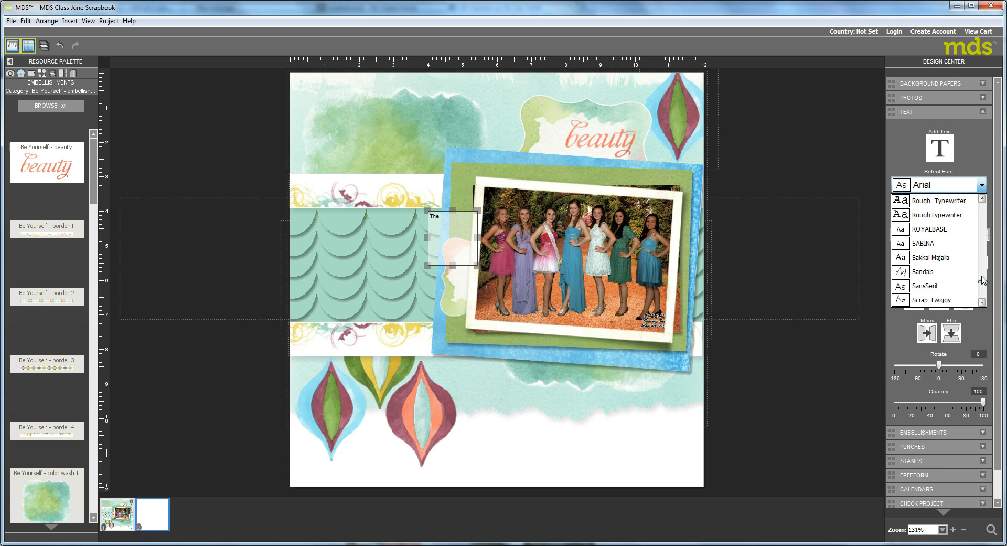
scroll(990, 226, down, 3)
scroll(990, 226, down, 10)
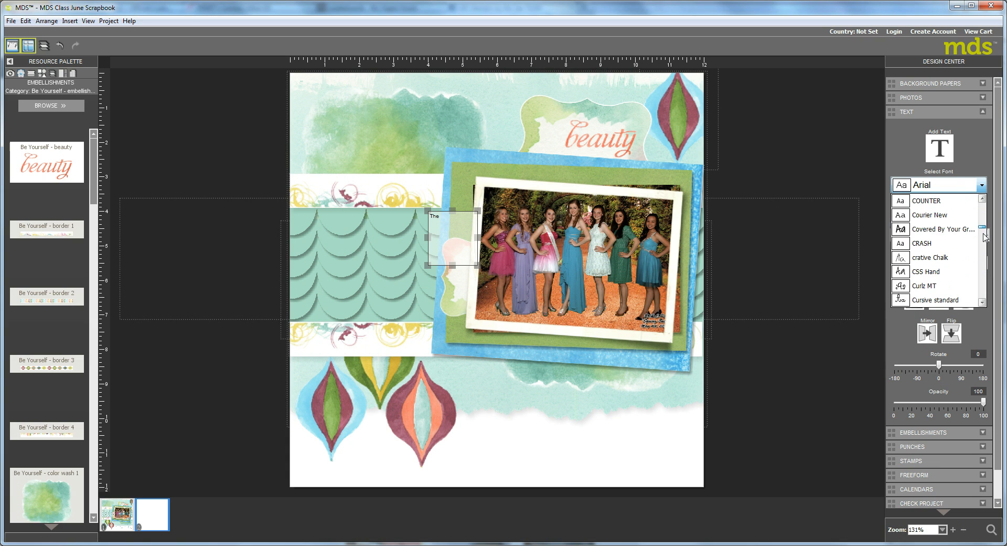
drag(982, 266, 980, 269)
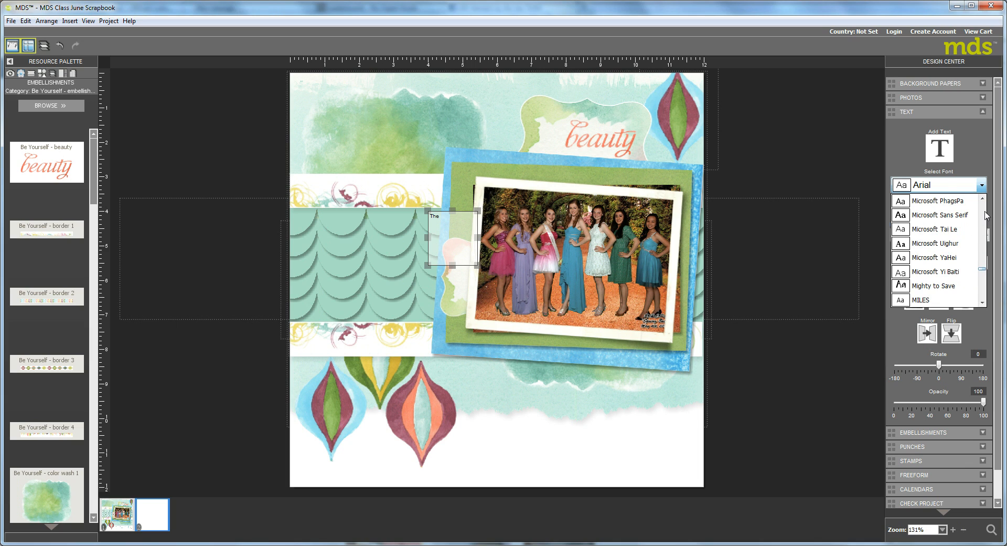
scroll(984, 213, up, 5)
scroll(984, 212, up, 6)
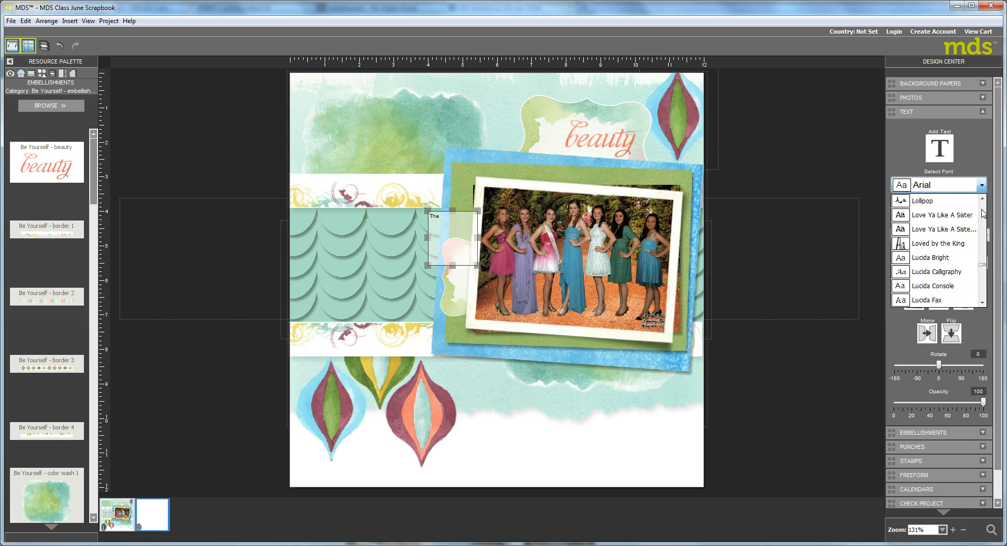
scroll(984, 213, up, 6)
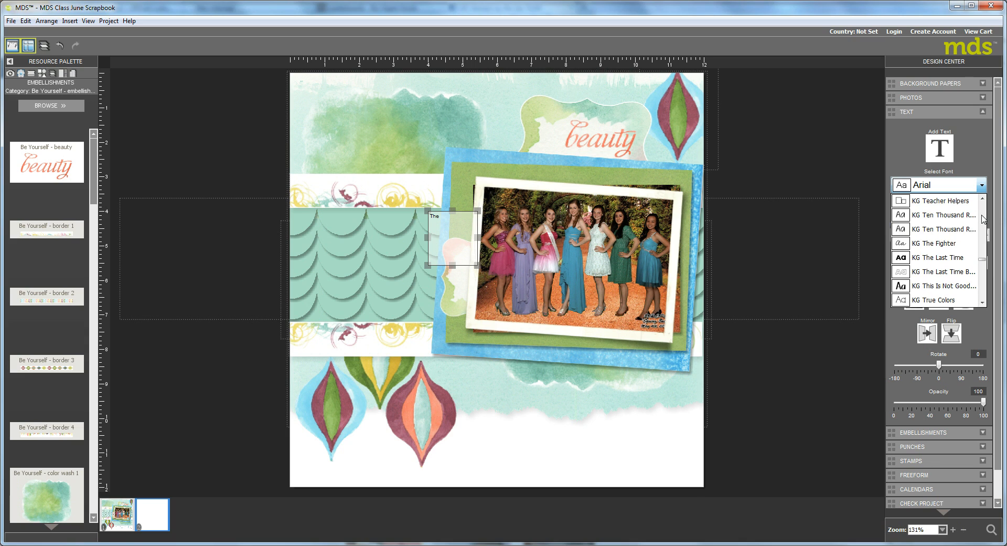
scroll(981, 209, up, 3)
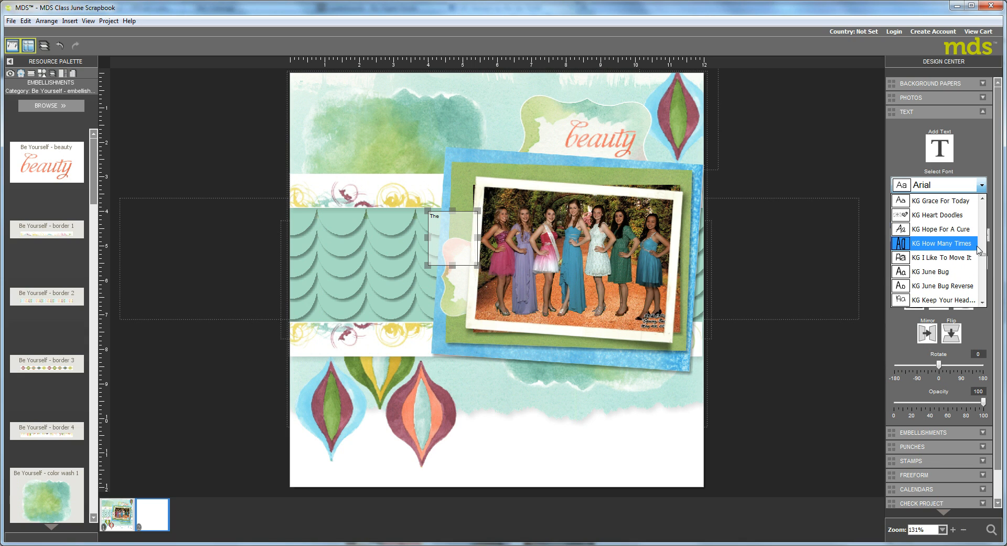
drag(982, 253, 981, 240)
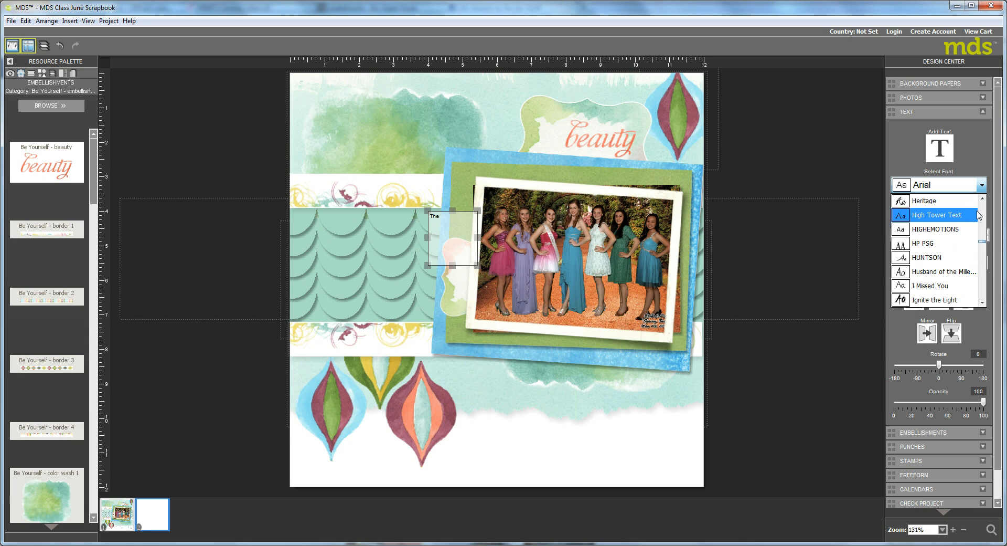
click(983, 289)
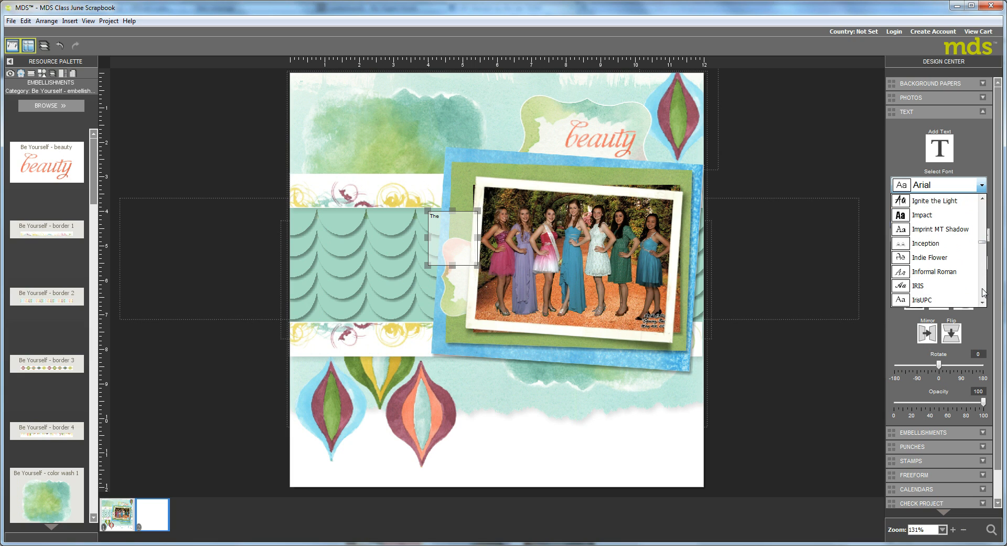
click(983, 290)
click(982, 291)
click(983, 291)
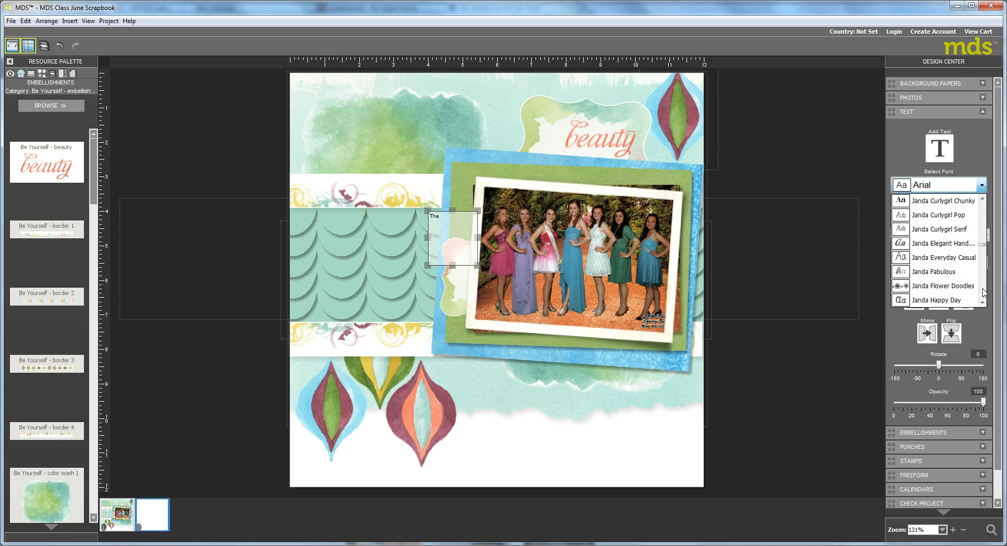
click(983, 292)
click(983, 292)
click(983, 292)
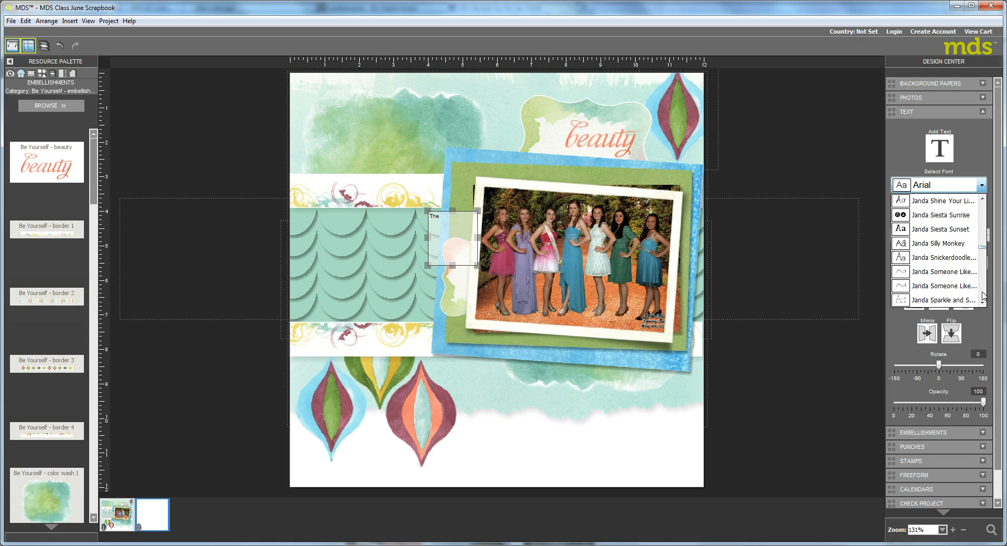
click(982, 295)
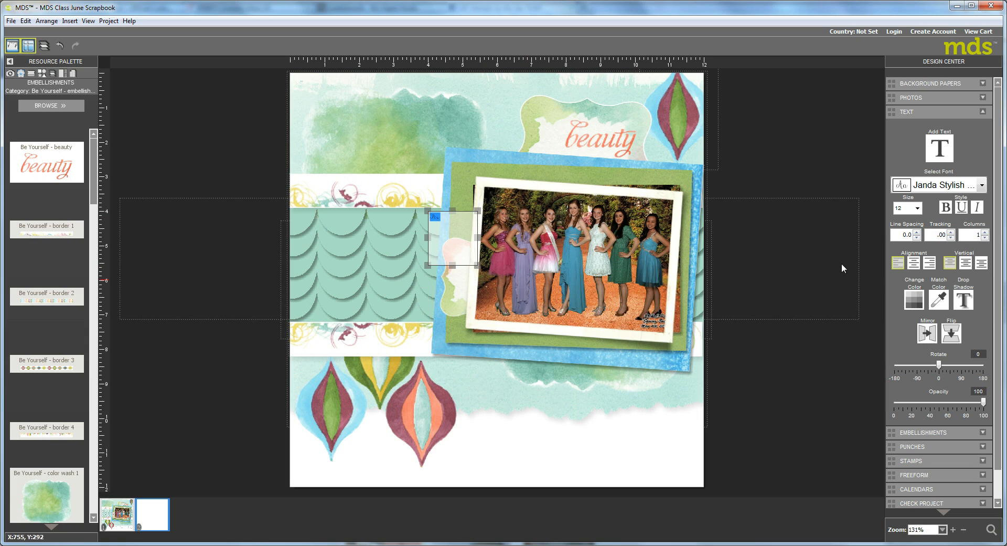
click(918, 208)
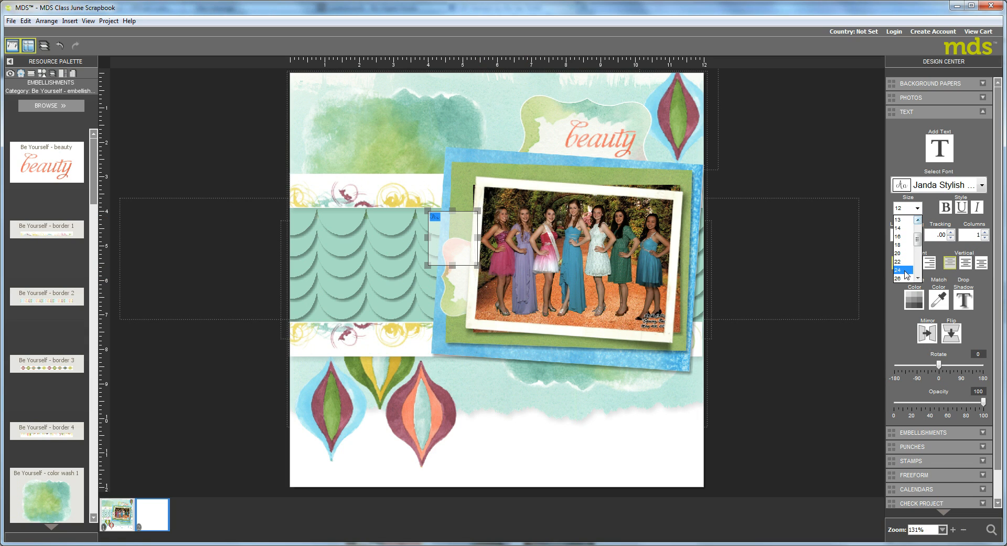
click(901, 268)
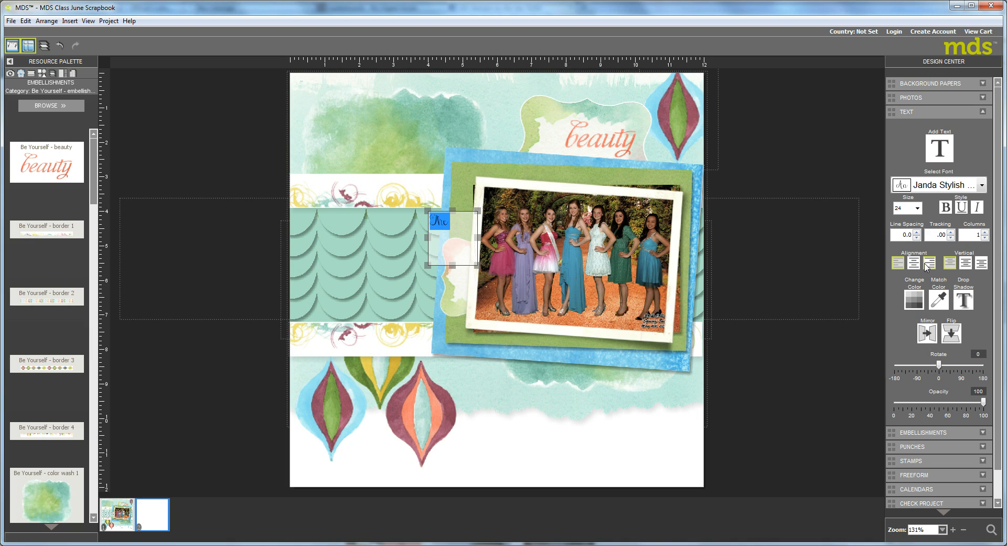
Recolor the word "The" with the light blue sampled from the photo's outer mat on page 2.
click(915, 300)
click(910, 300)
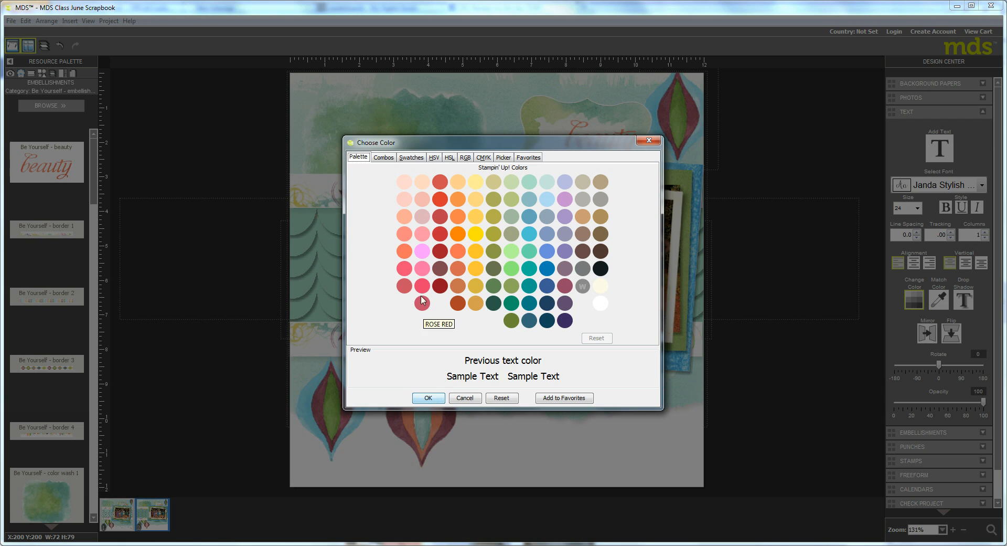
click(505, 161)
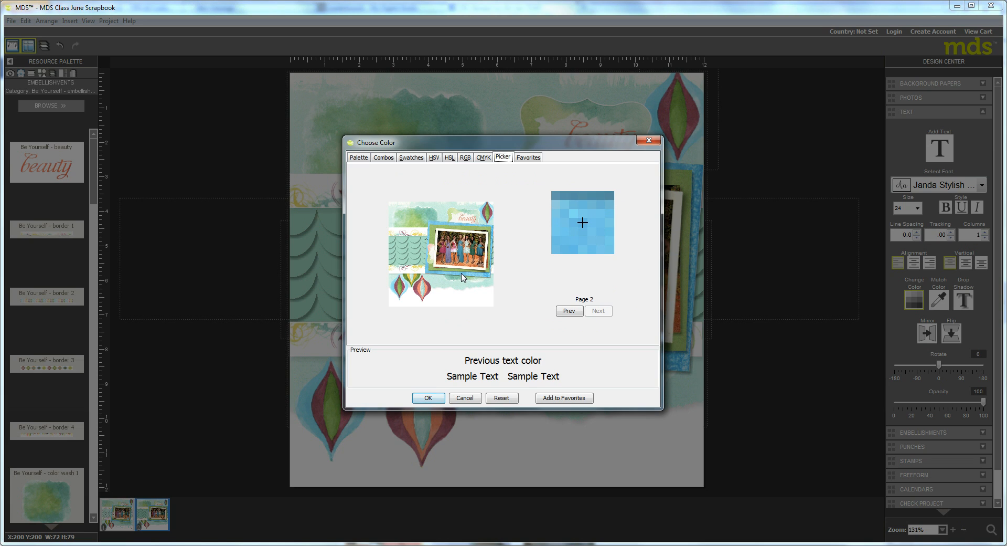
click(485, 273)
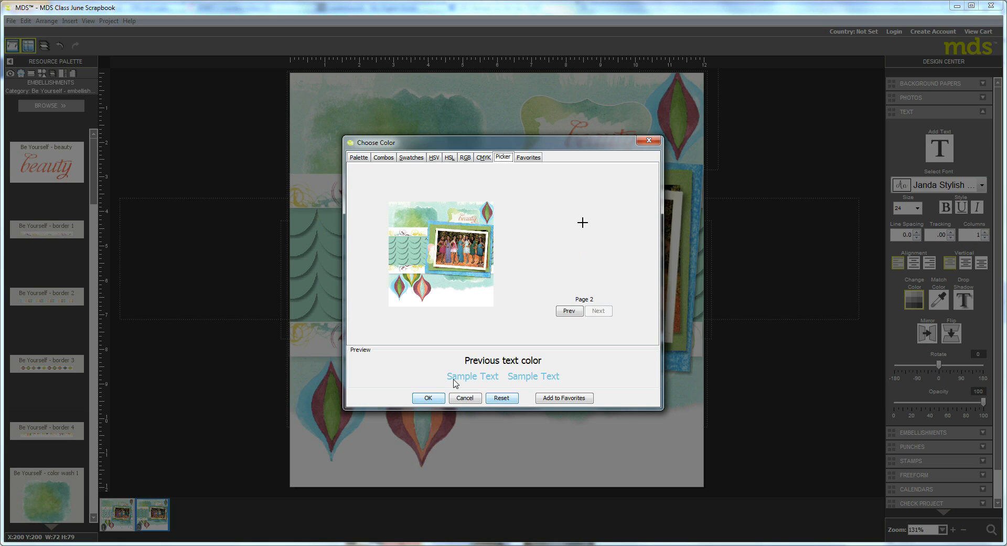
click(429, 397)
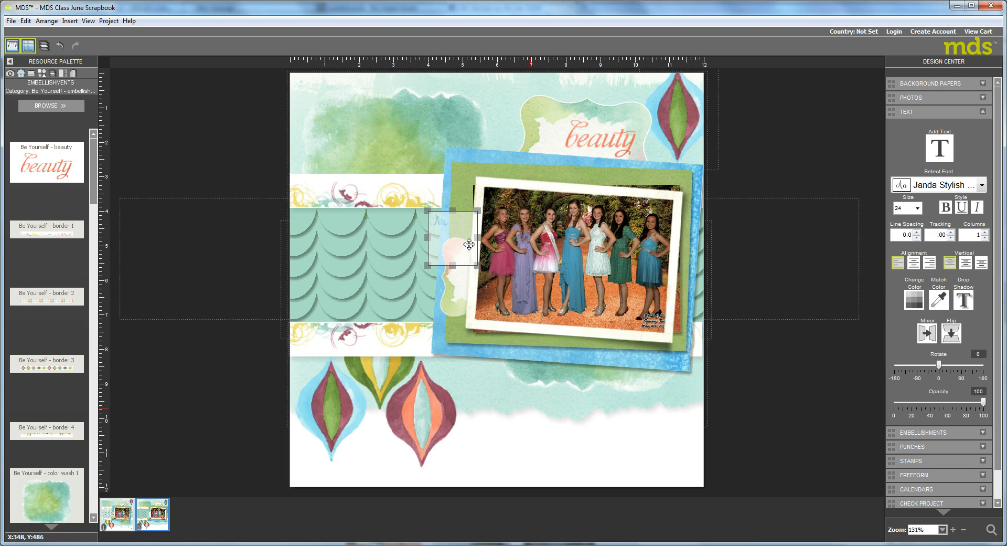
Move the "The" text box onto the label, just above and left of the word "beauty".
click(451, 227)
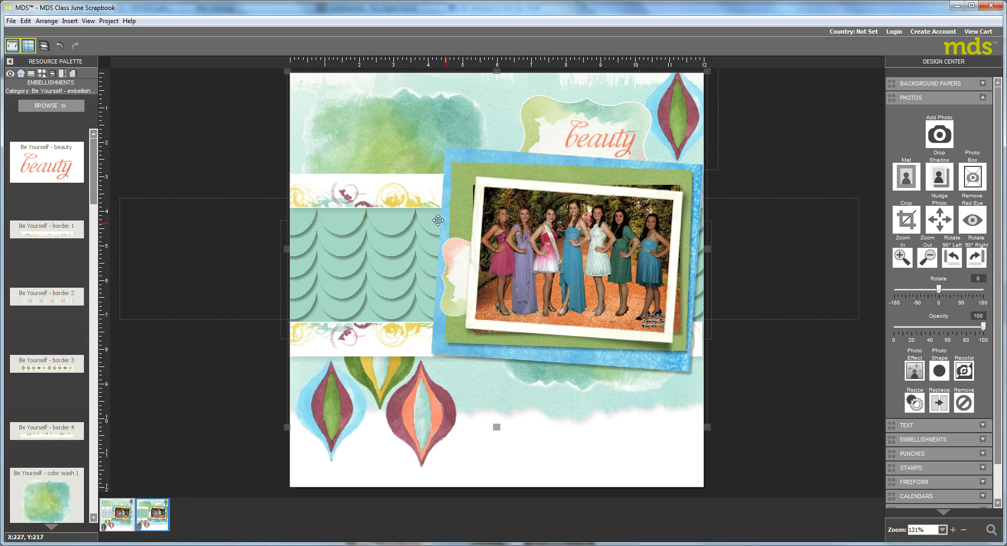
click(440, 221)
drag(439, 221, 554, 117)
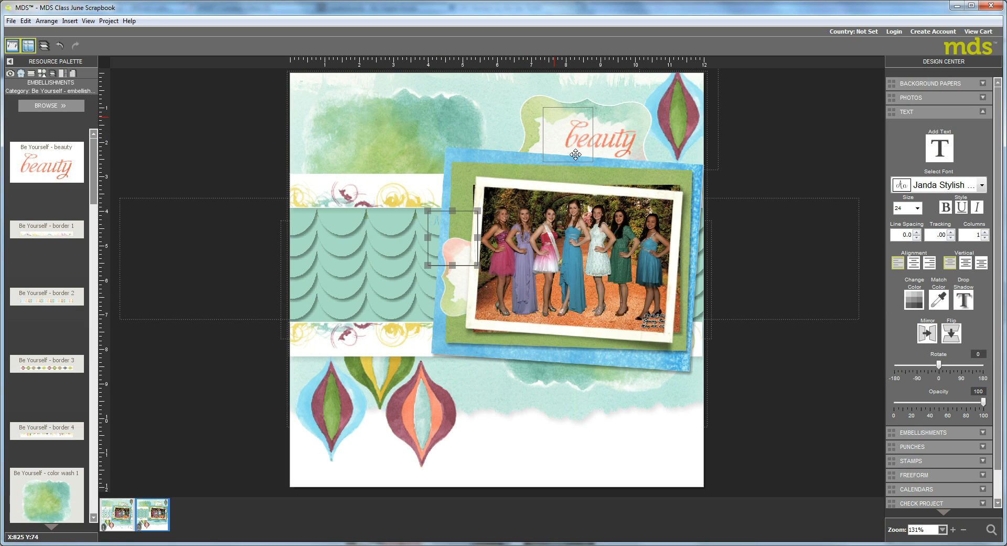
drag(576, 154, 571, 130)
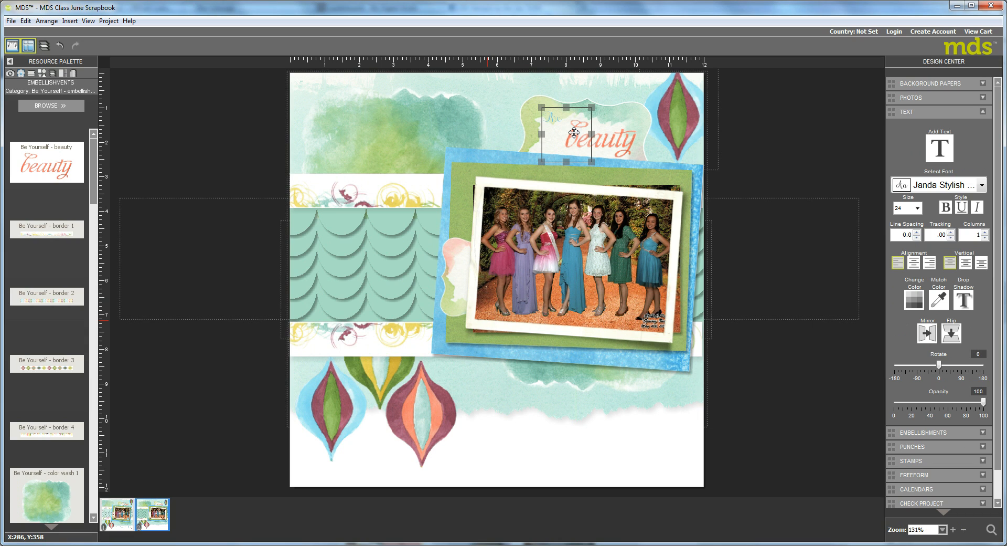
Duplicate the "The" text box, place the copy in the white area beside the ornaments, and widen it to the page's right edge.
key(ctrl+v)
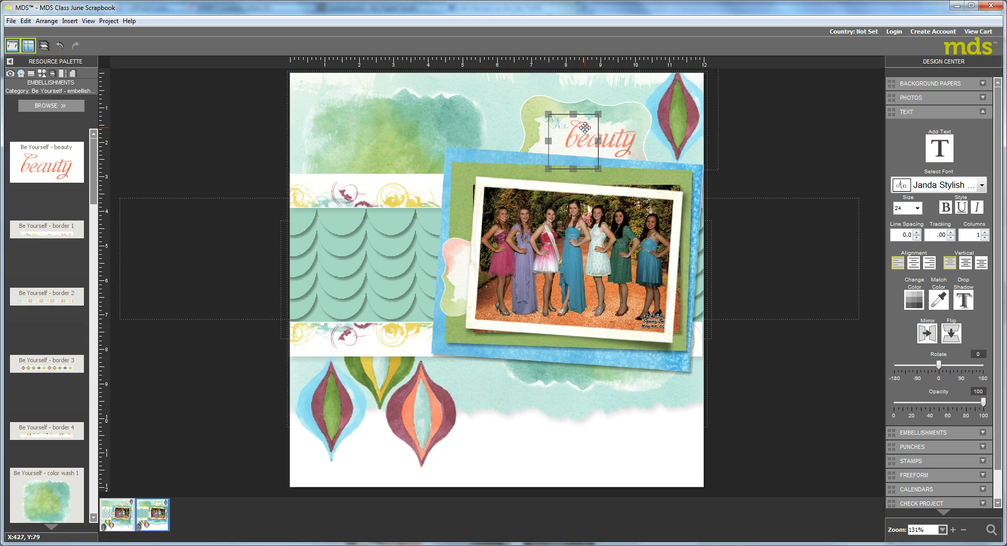
drag(568, 129, 473, 427)
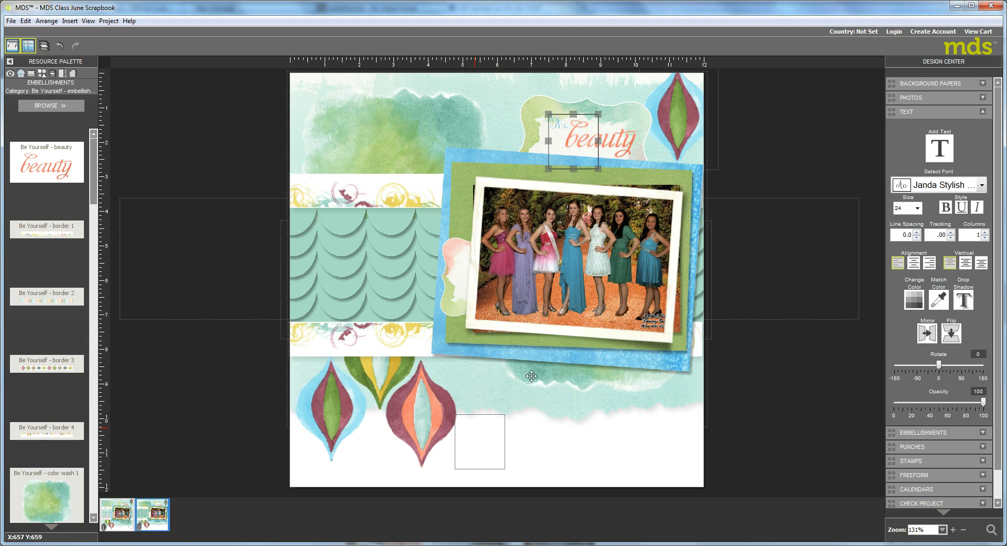
drag(505, 441, 700, 441)
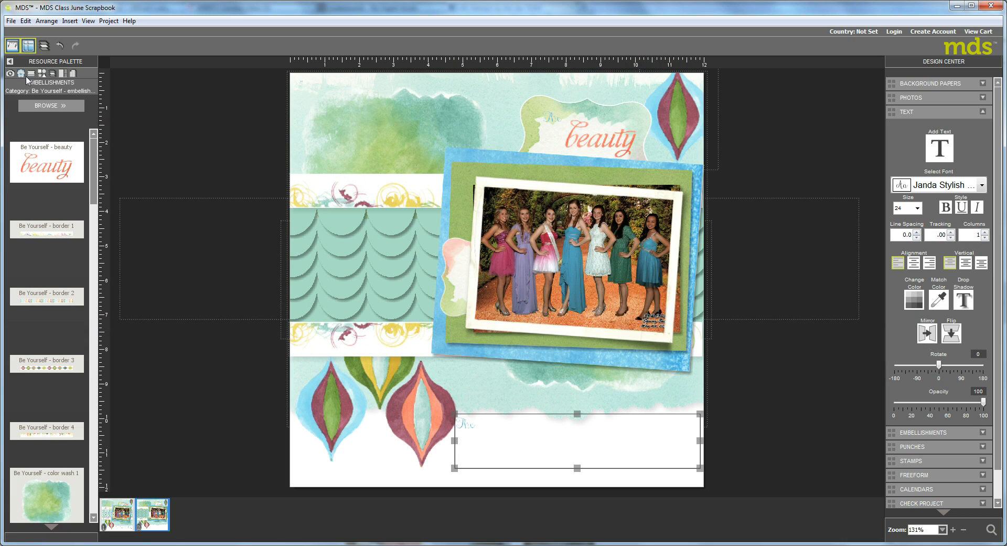
Load the Hodgepodge Hardware category of embellishments.
click(53, 106)
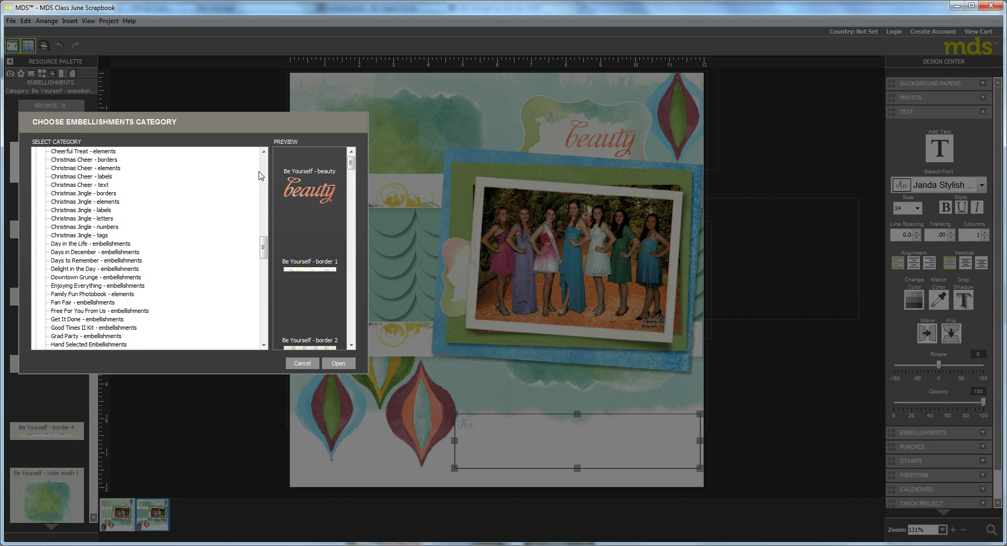
drag(263, 254, 264, 173)
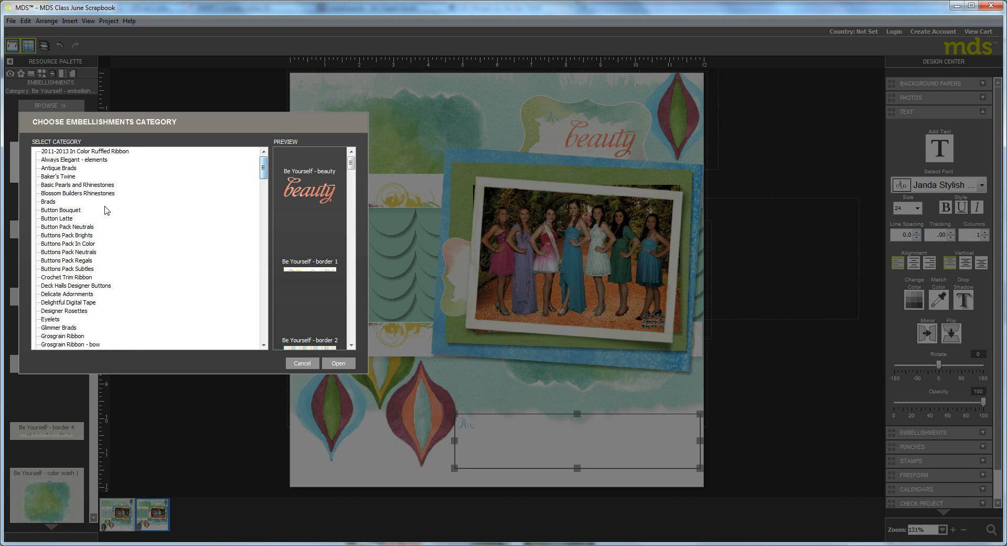
scroll(96, 315, down, 5)
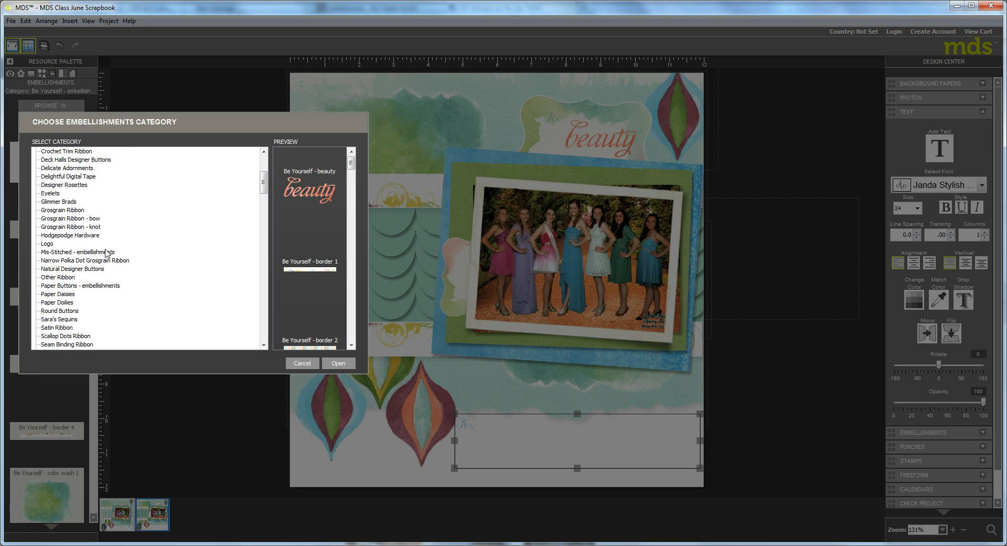
click(61, 239)
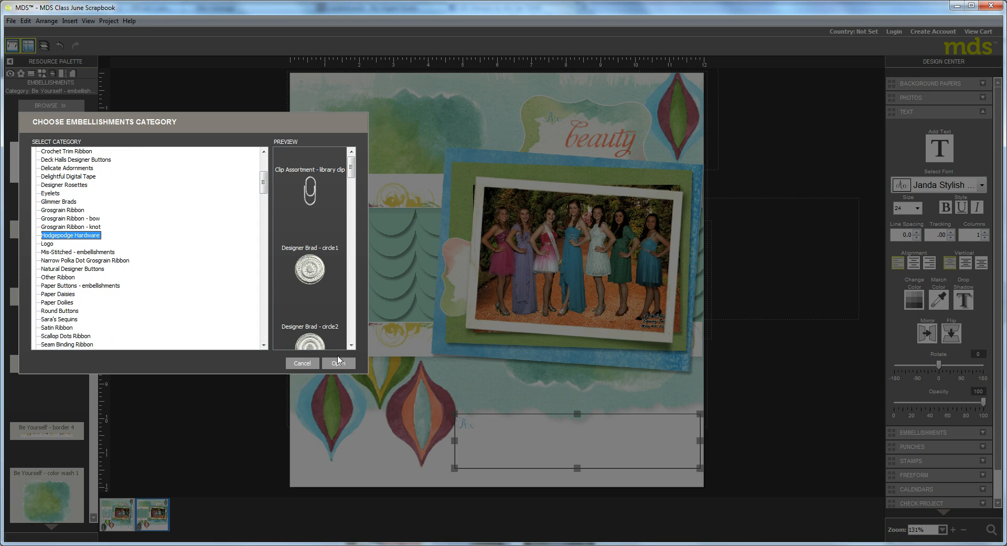
key(Return)
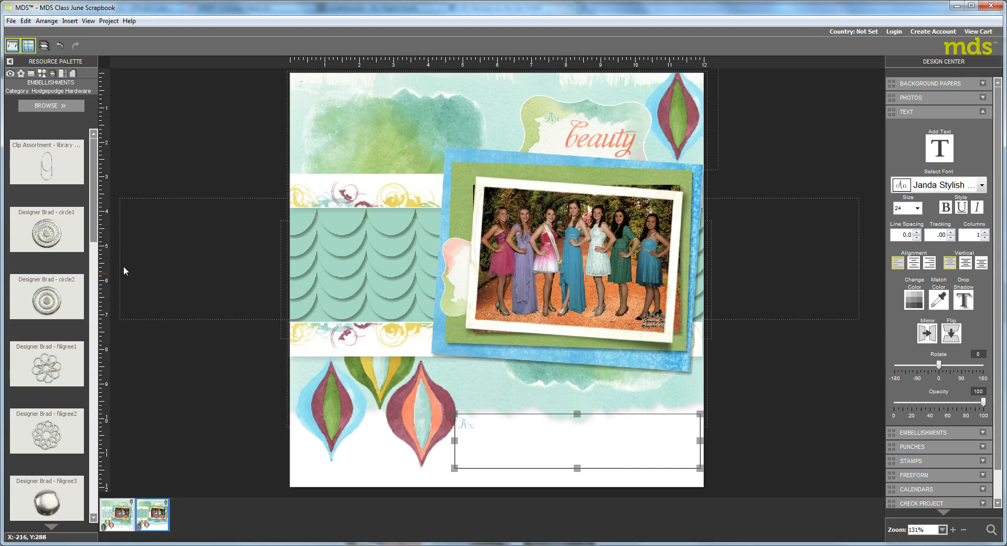
Place an enlarged "Designer Brad - circle2" on the photo's lower-right corner and display the Basic punches.
drag(47, 303, 635, 354)
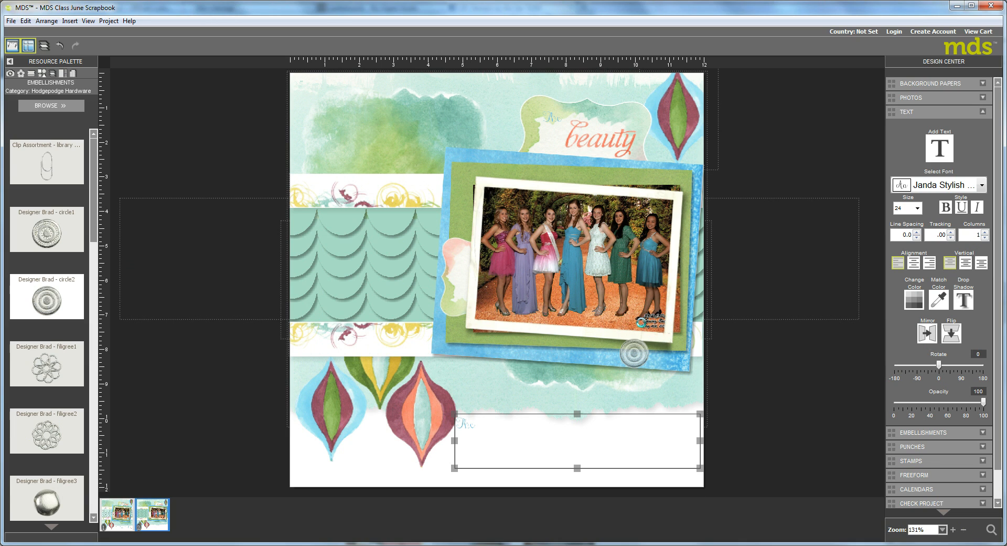
click(634, 353)
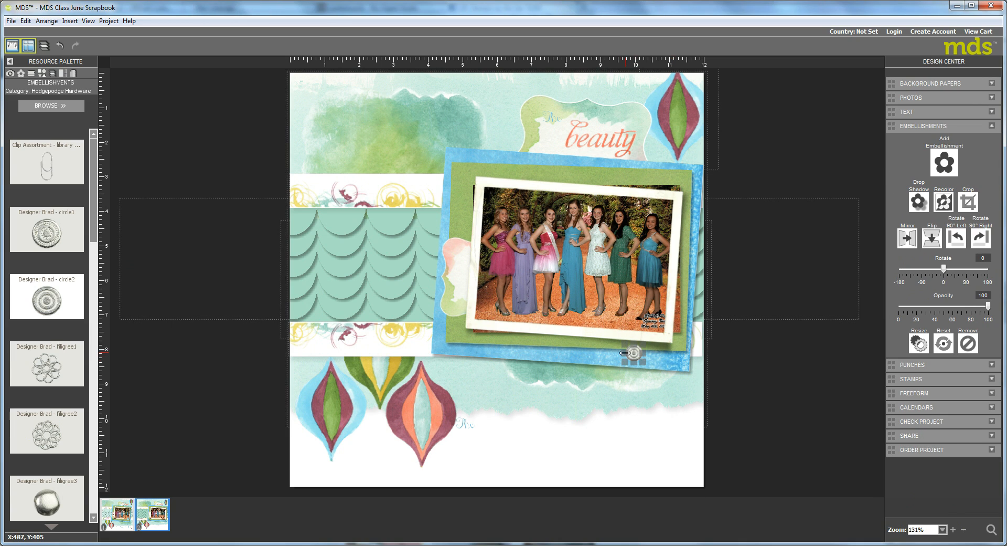
drag(625, 362, 587, 394)
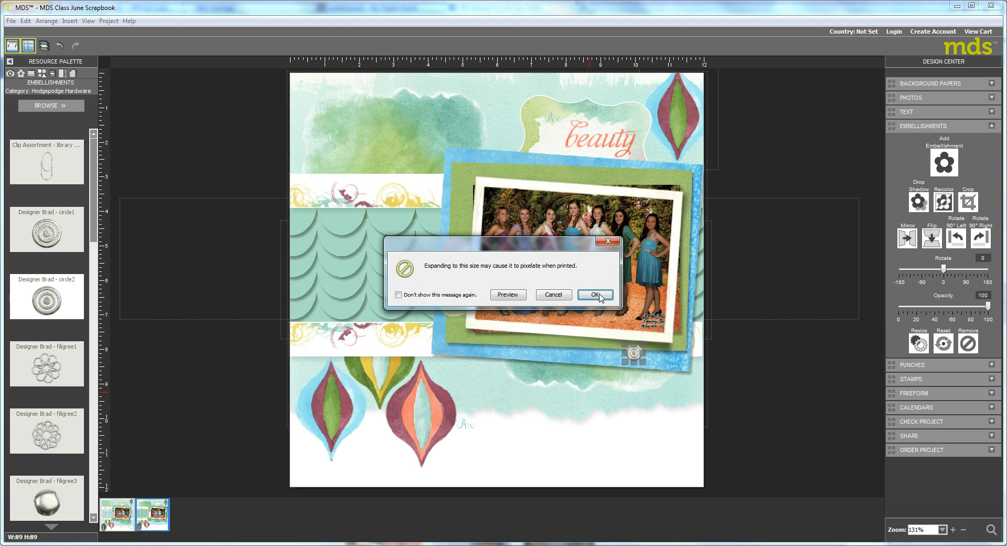
click(596, 295)
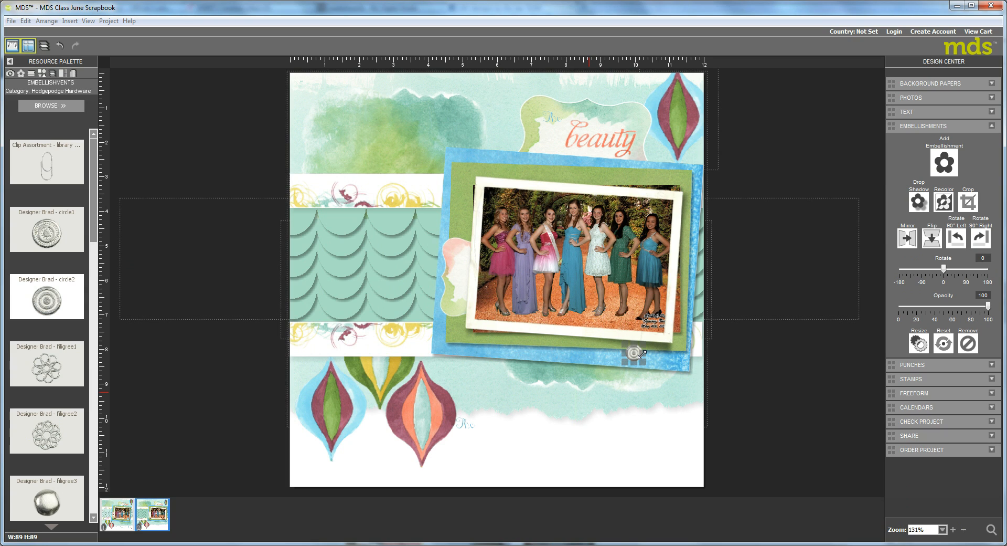
click(642, 354)
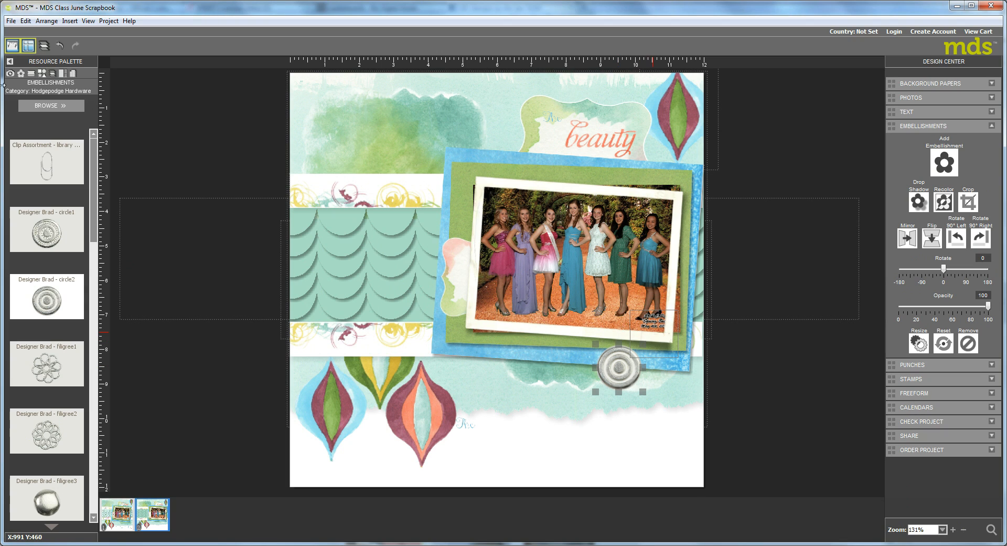
click(41, 74)
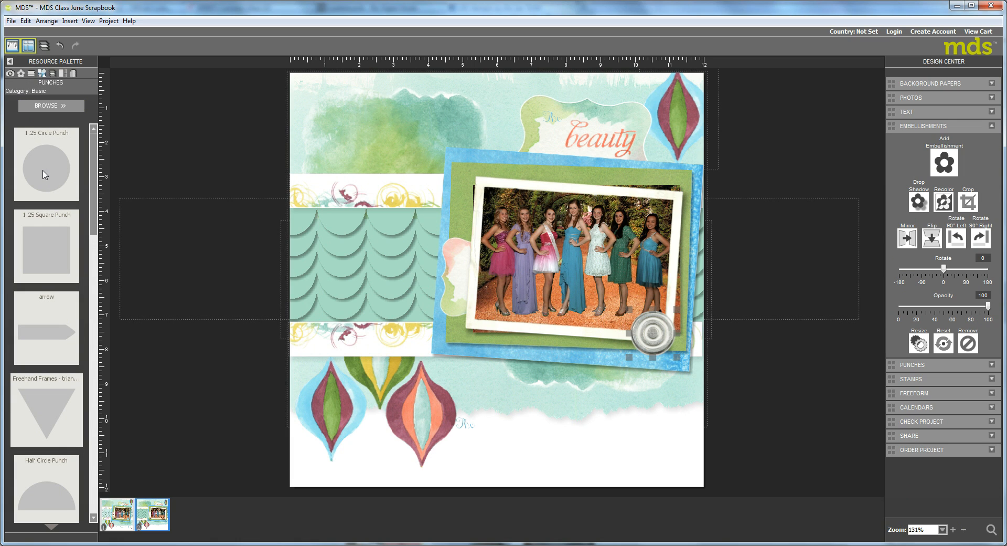
drag(47, 246, 592, 350)
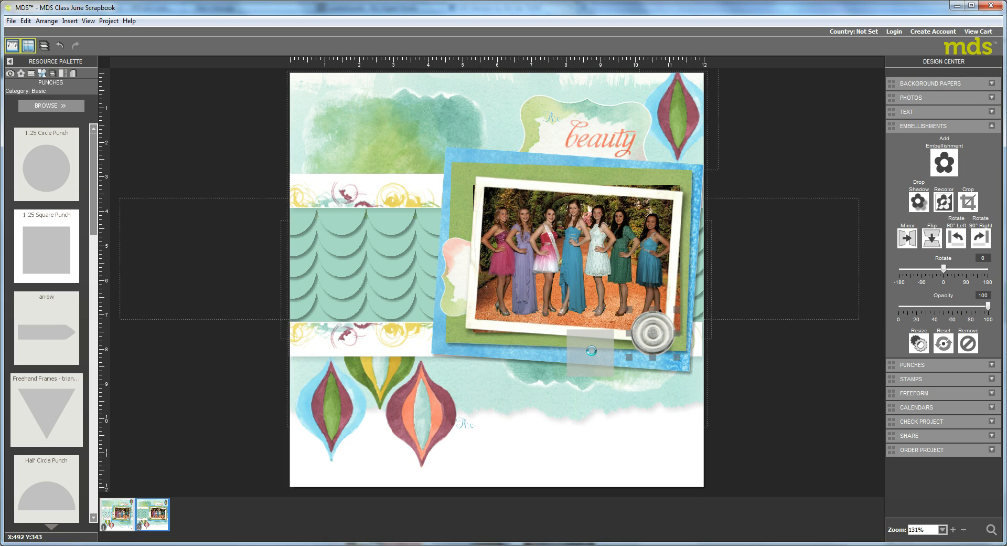
drag(591, 350, 592, 350)
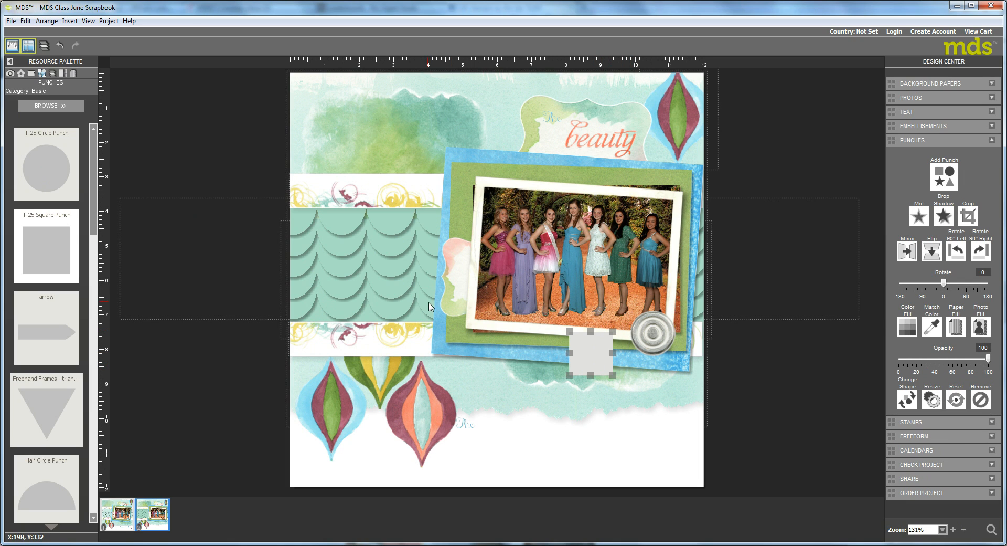
right_click(595, 347)
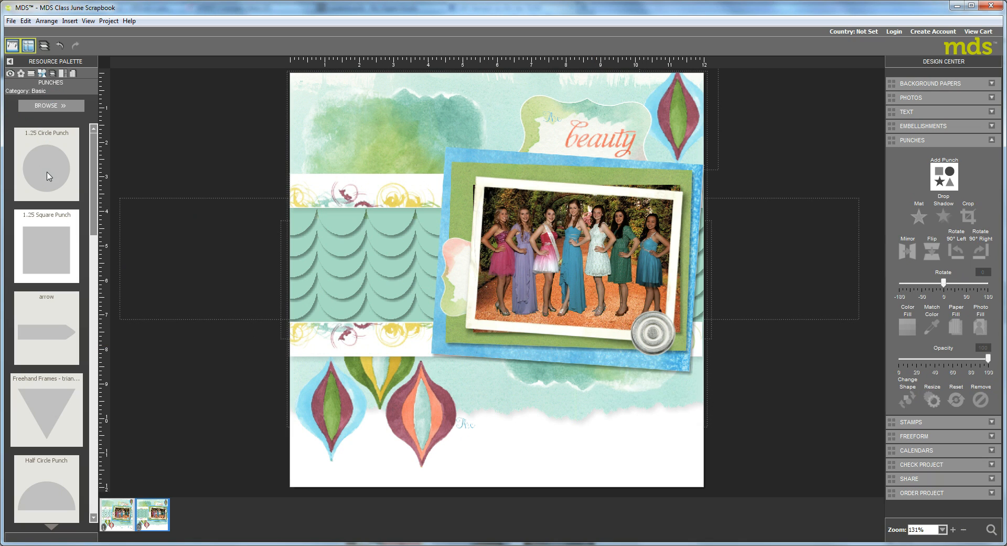
drag(45, 169, 25, 205)
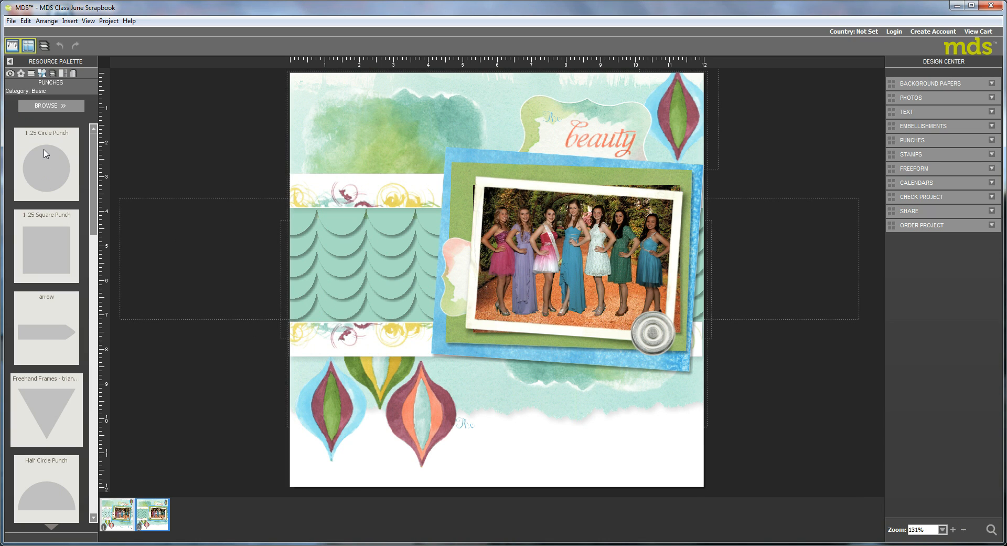
Add a 1.25 Circle Punch below the photo, shrink it to fit the brad's center, and center it on the brad.
drag(44, 167, 586, 380)
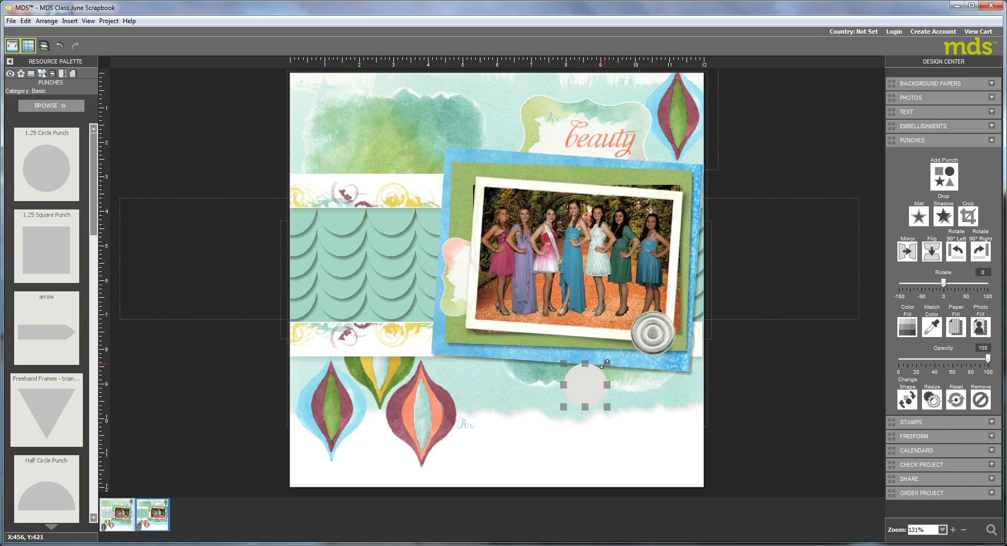
drag(606, 363, 579, 394)
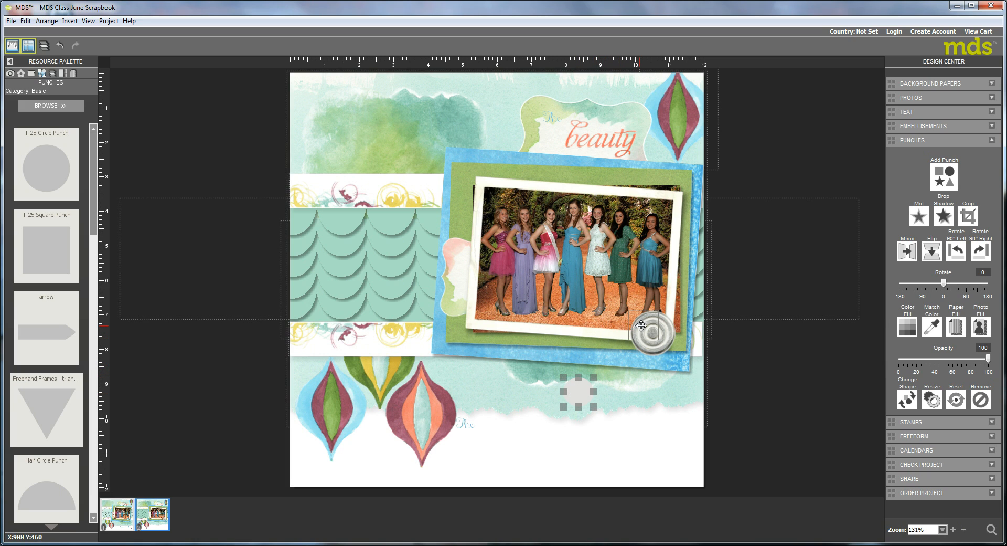
drag(650, 332, 650, 334)
Fill the circle punch on the brad with white from the Stampin' Up! color palette.
click(908, 327)
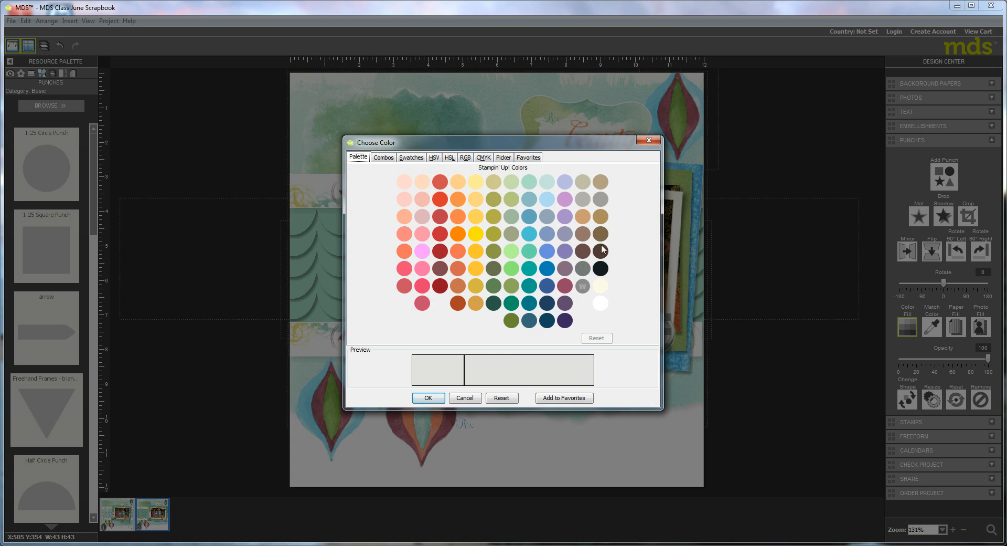
click(601, 304)
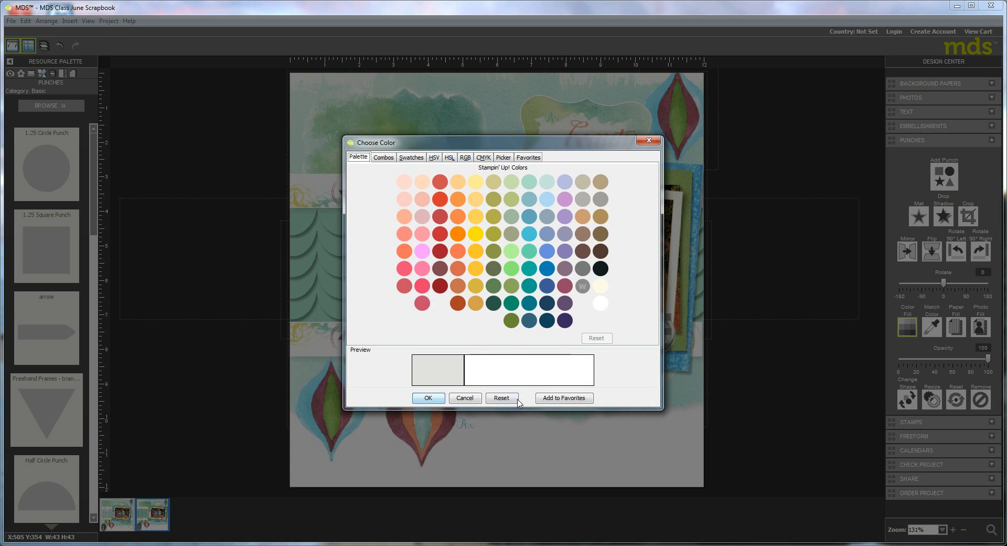
click(438, 402)
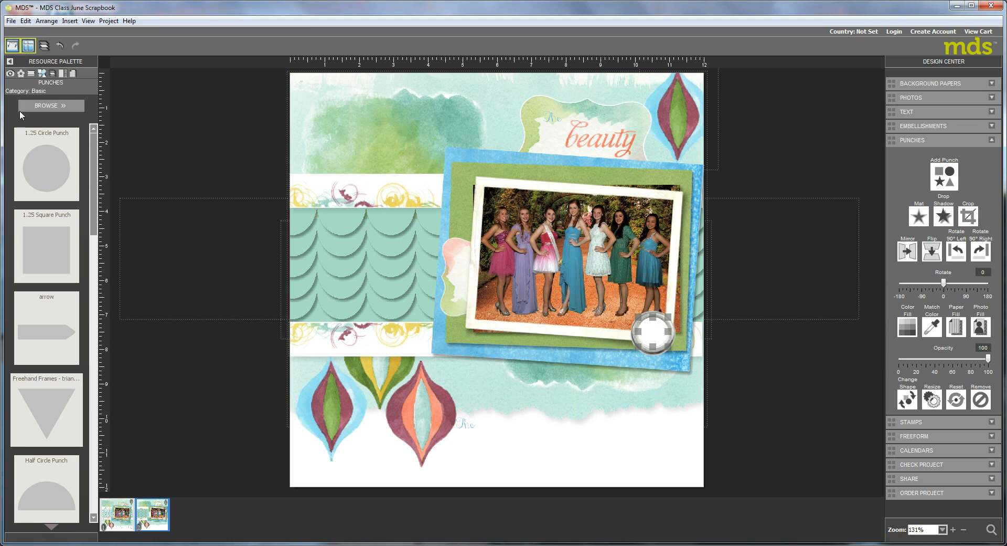
Load the "Be Yourself - embellishments" category from the Designer Kits.
click(21, 74)
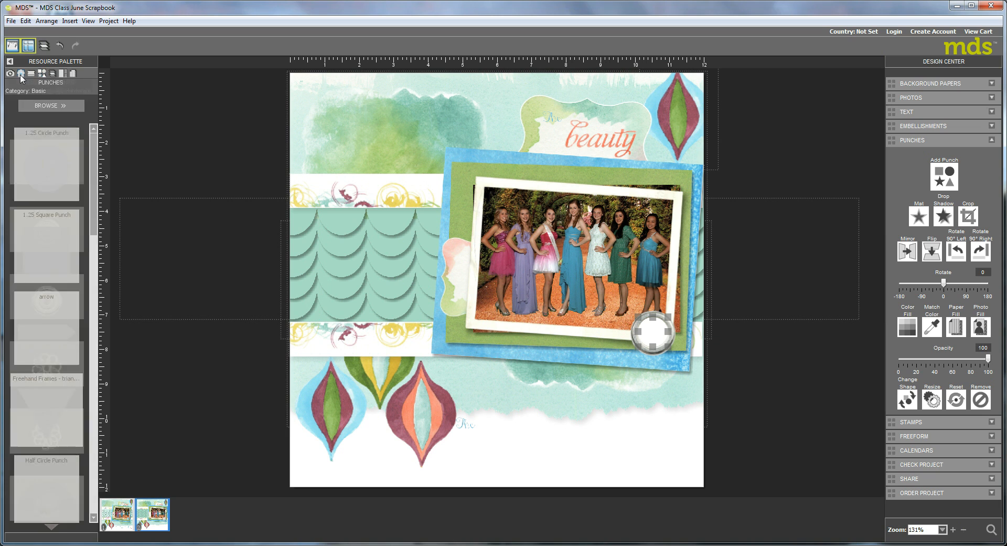
click(60, 108)
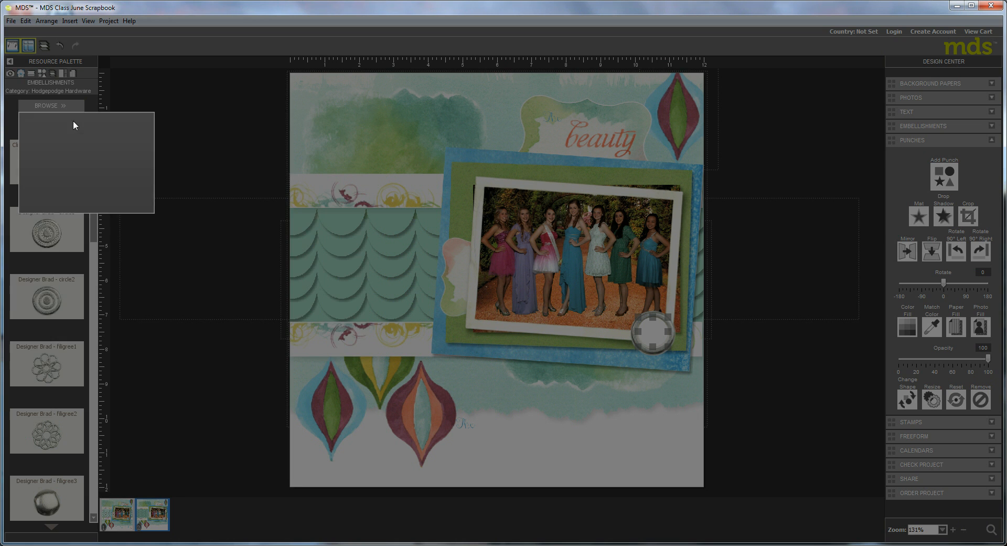
drag(263, 211, 269, 328)
click(37, 337)
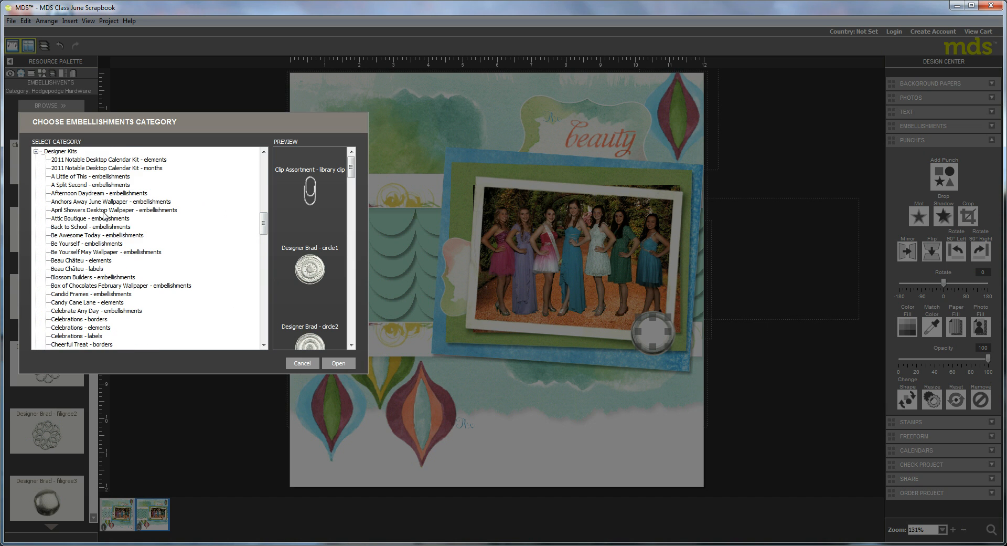
click(62, 243)
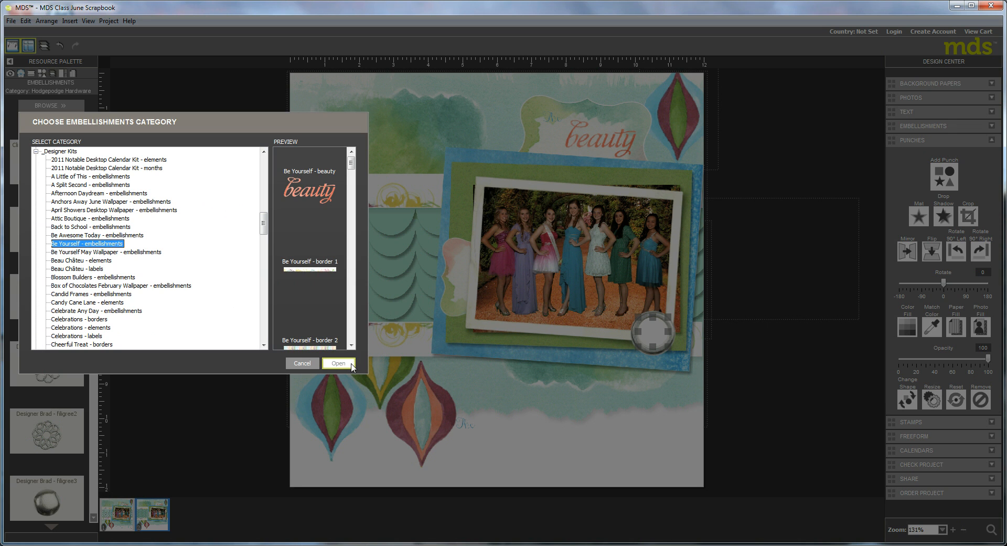
click(338, 362)
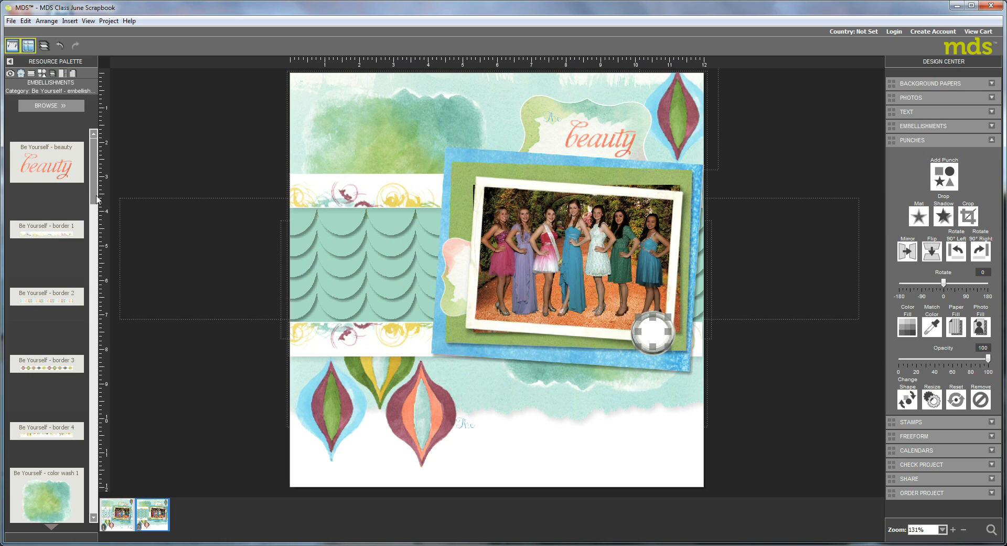
Add the "Be Yourself - shape 3" embellishment, shrink it to fit the white circle, and center it on the brad.
drag(95, 205, 99, 480)
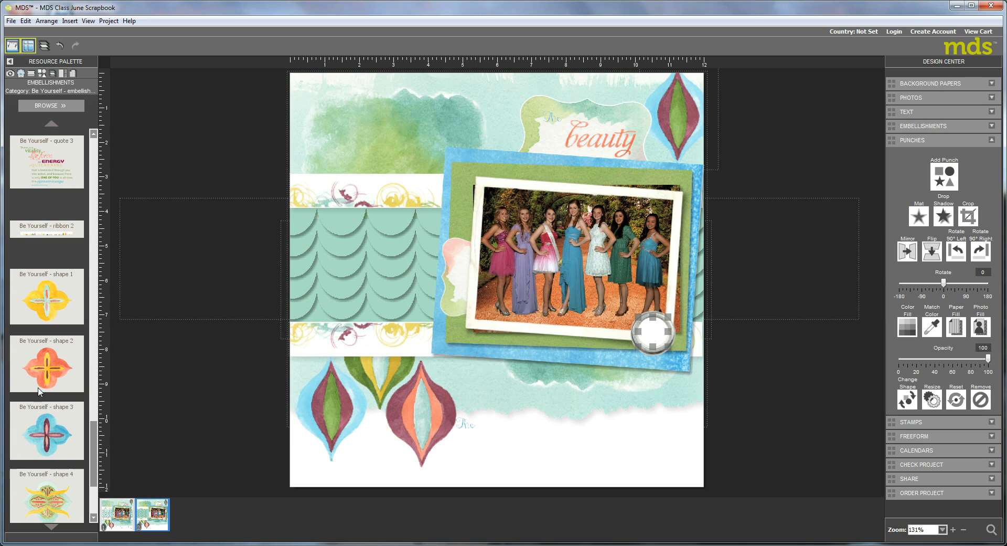
drag(52, 432, 655, 337)
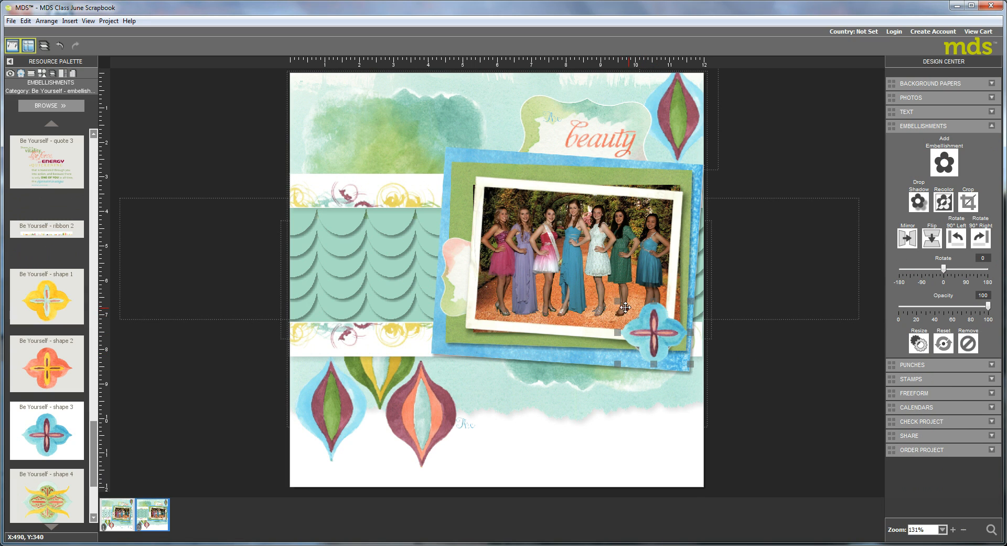
drag(617, 302, 663, 337)
drag(720, 367, 681, 352)
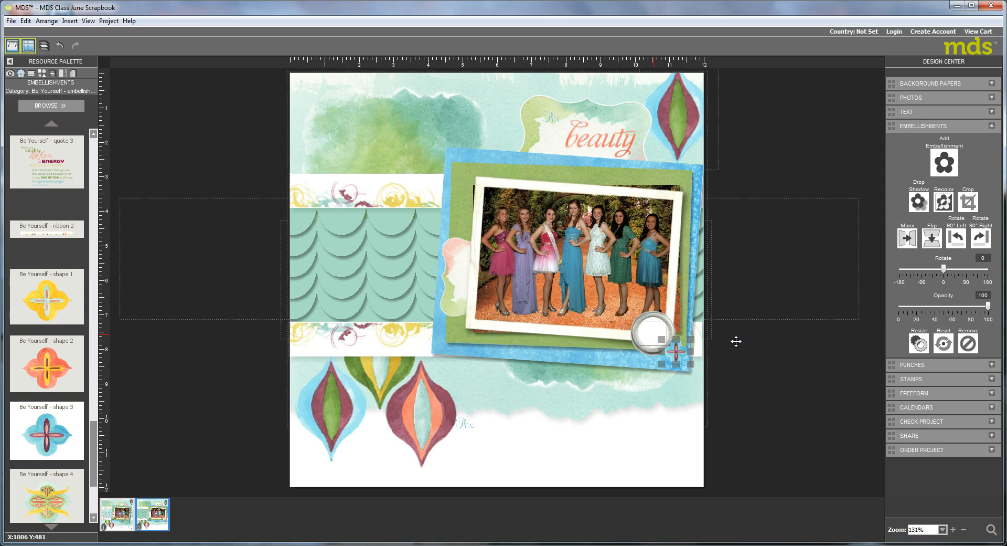
drag(736, 341, 737, 343)
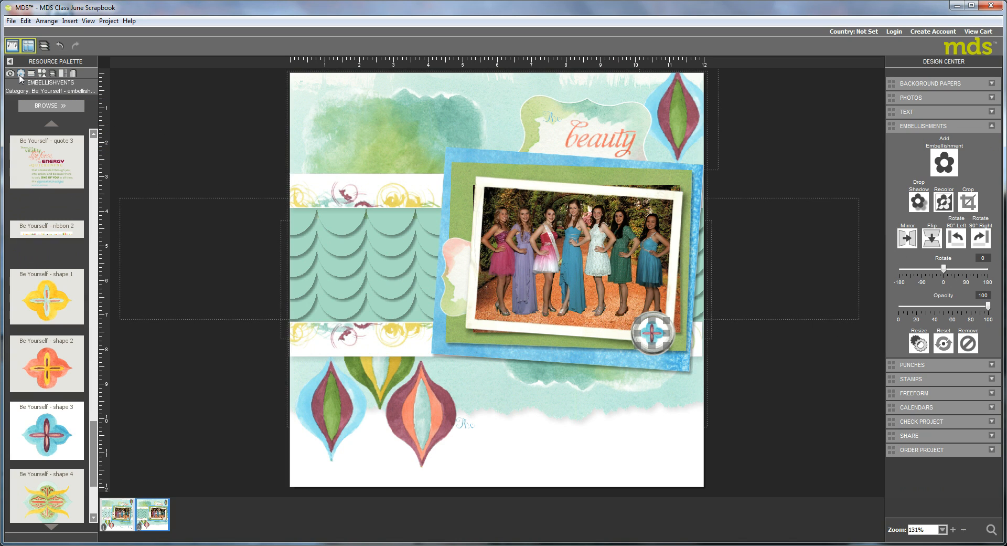
Load the Basic Pearls and Rhinestones category of embellishments.
click(51, 105)
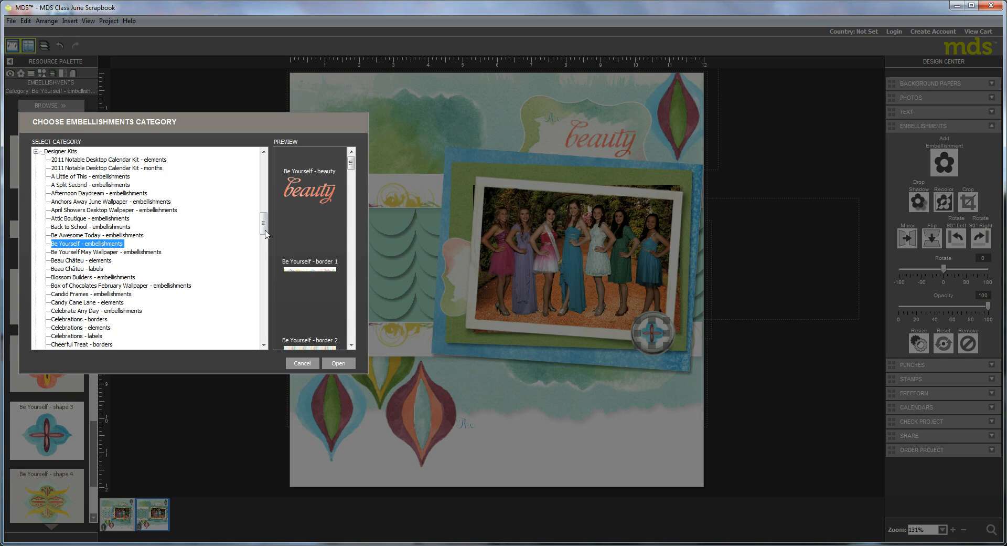
drag(265, 233, 263, 160)
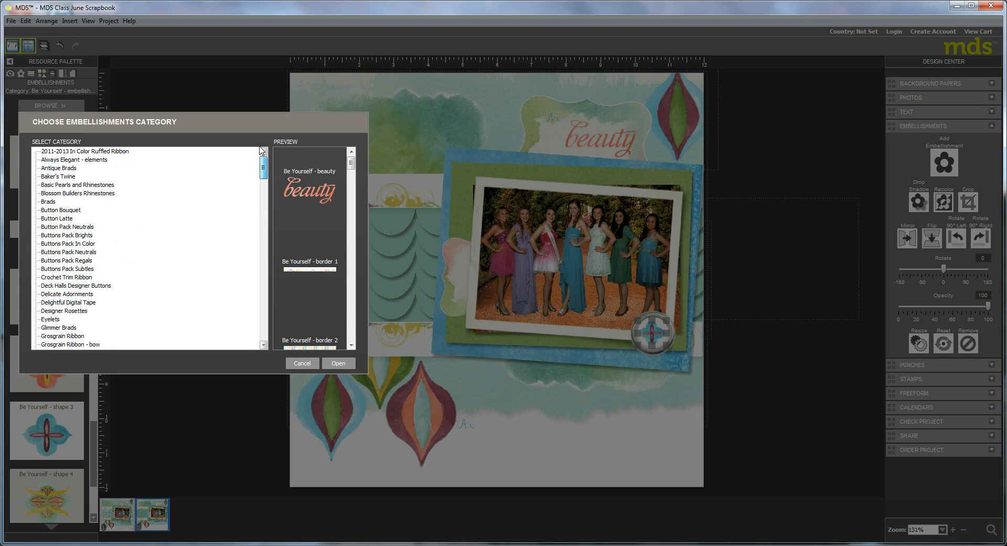
click(61, 194)
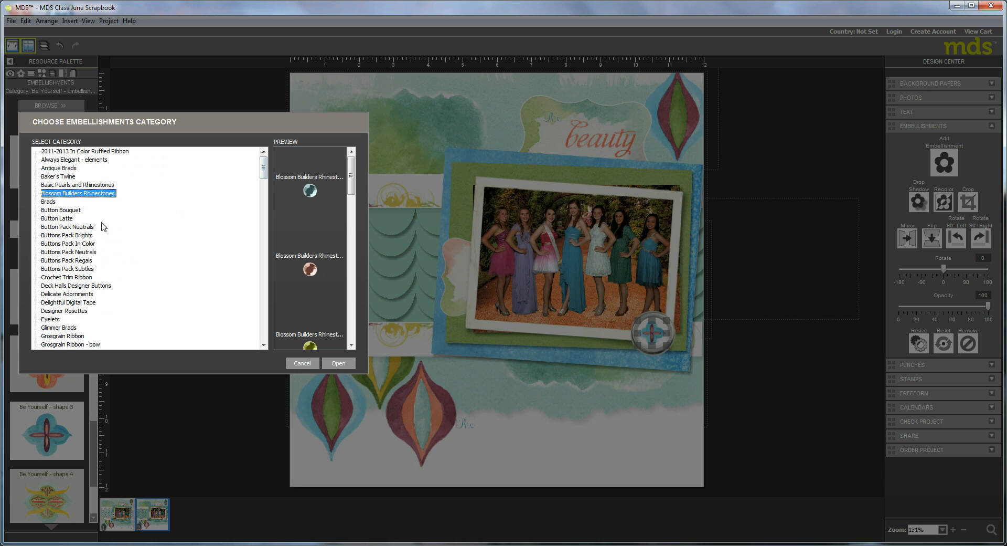
click(59, 185)
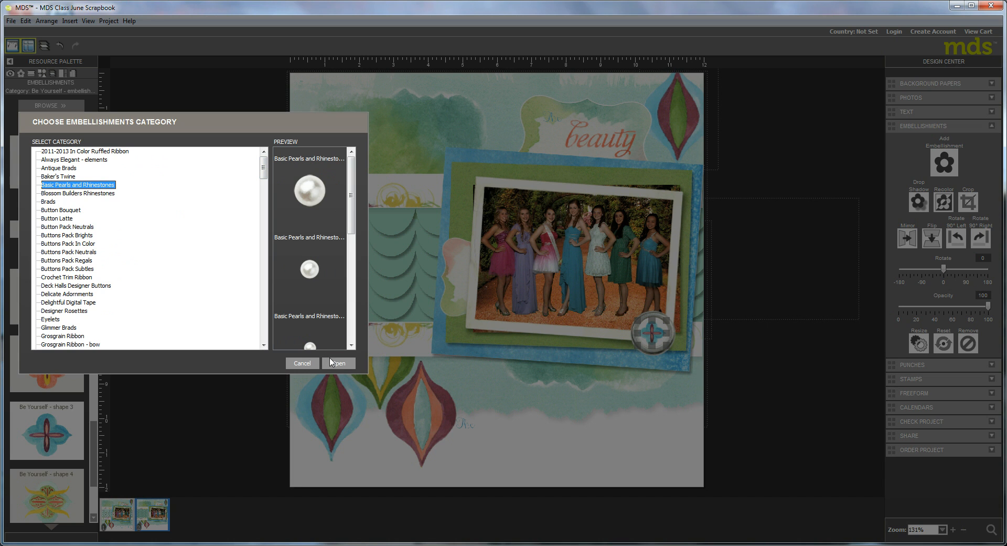
click(333, 363)
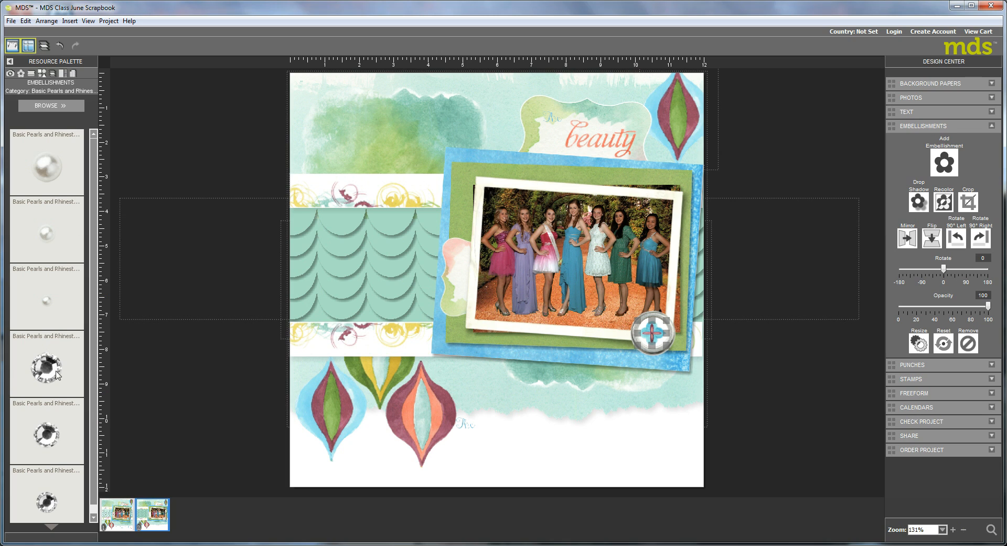
Add the largest clear rhinestone beneath the photo near the torn edge, enlarge it, and apply the default drop shadow.
drag(45, 371, 520, 420)
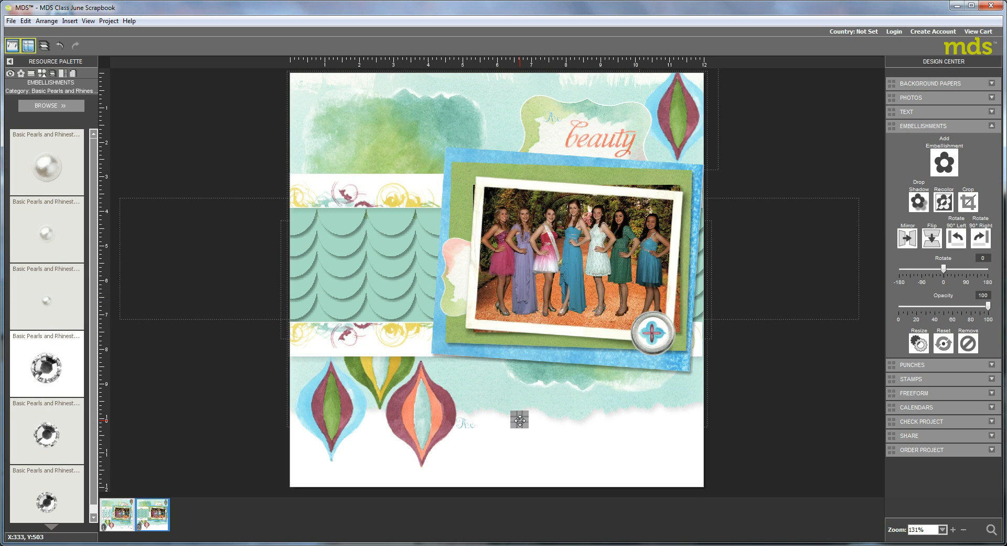
drag(529, 411, 542, 397)
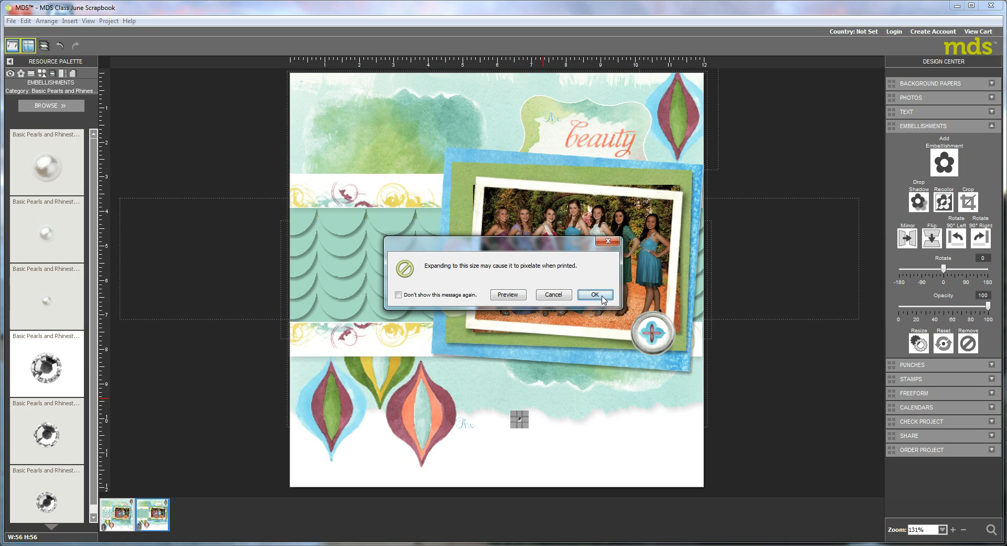
click(595, 294)
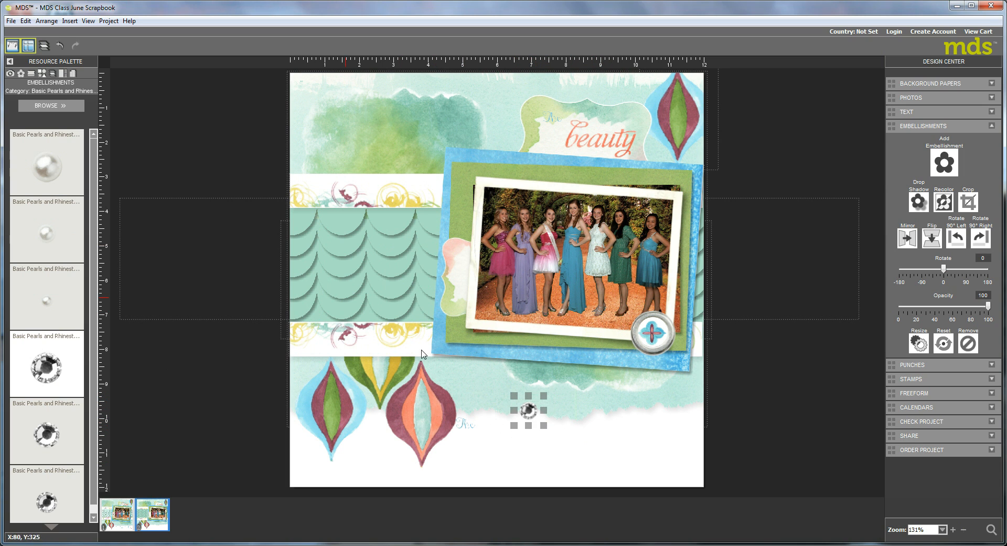
click(919, 201)
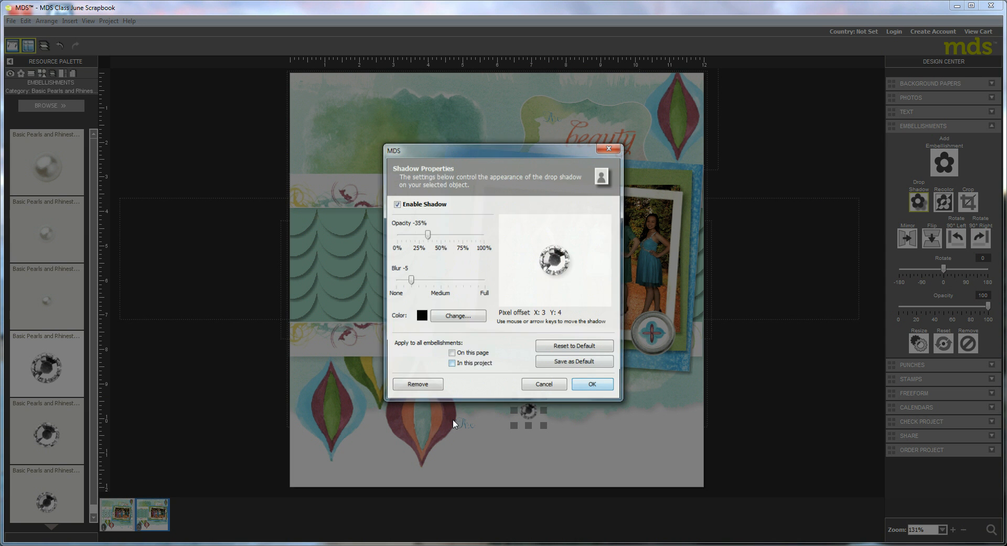
click(593, 385)
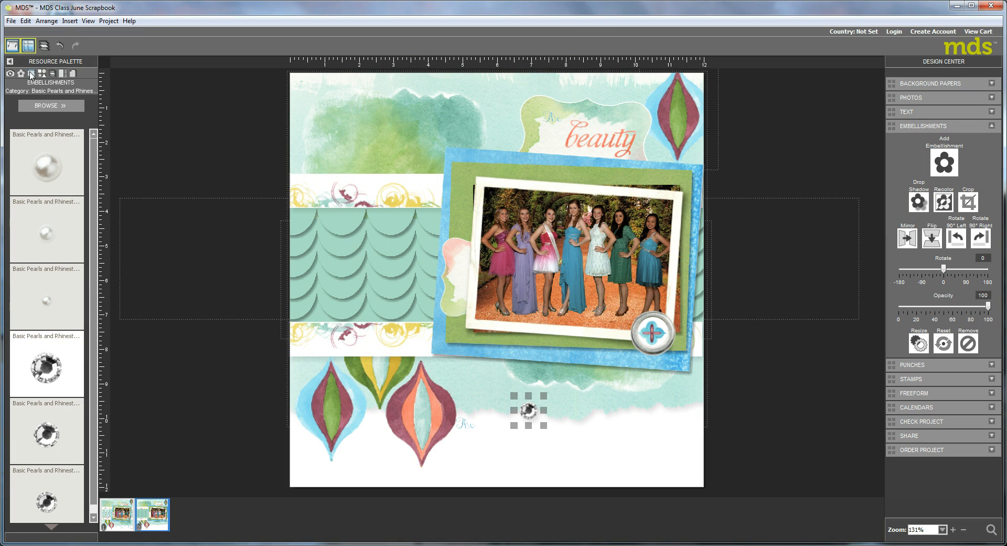
Add a 1.25 Circle Punch over the rhinestone beneath the photo and shrink it to match the rhinestone's size.
click(42, 74)
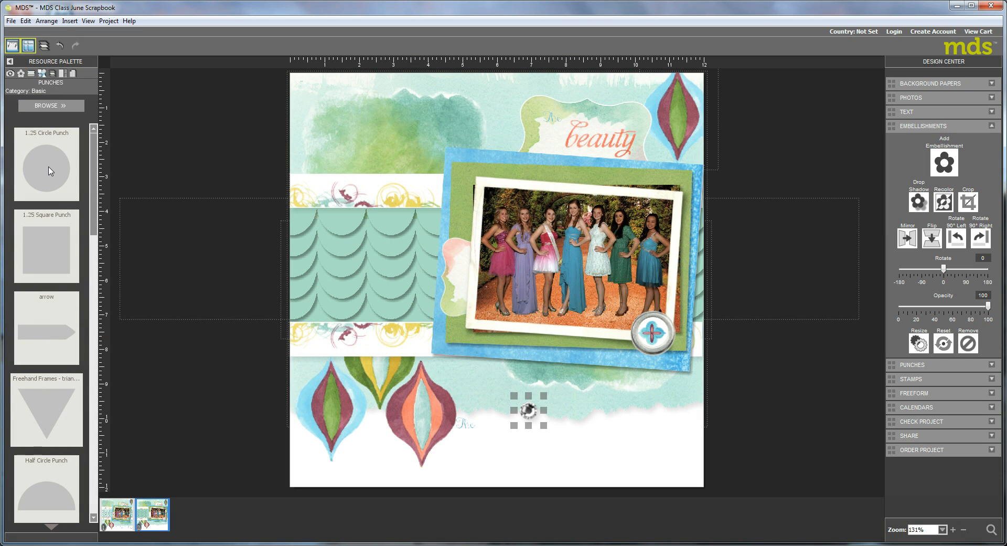
drag(47, 166, 547, 448)
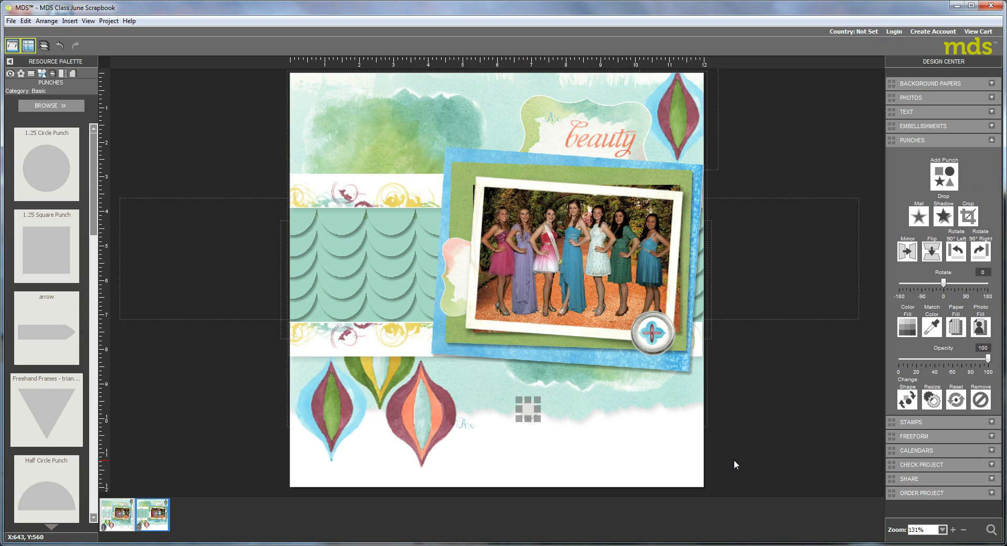
Fill the small circle punch with plum from the Stampin' Up! palette and lower its opacity to a little under half.
click(907, 326)
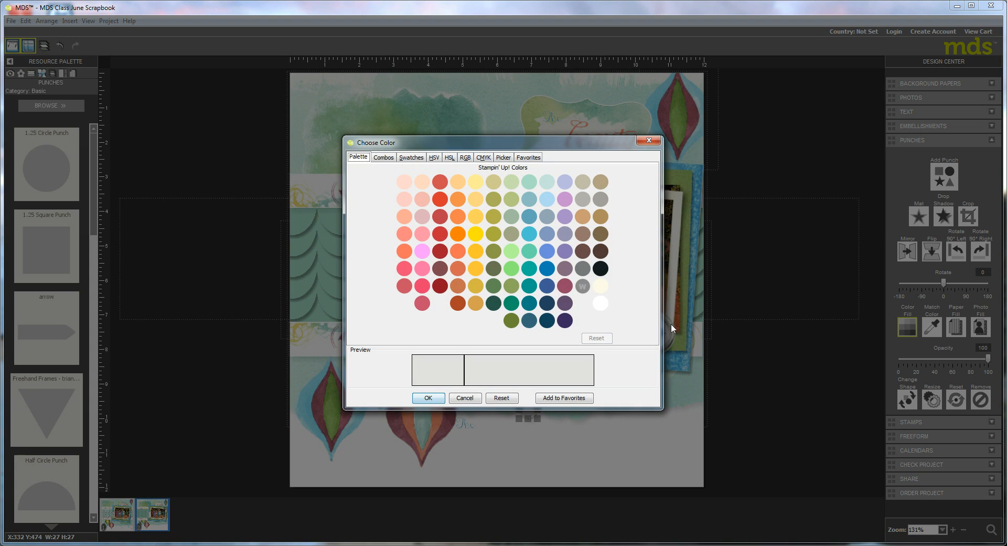
click(565, 286)
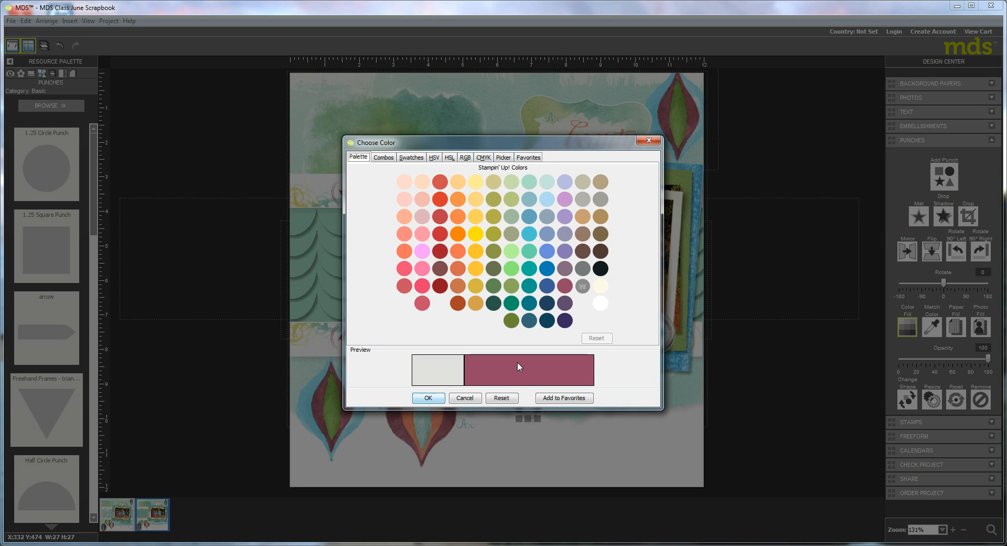
click(429, 398)
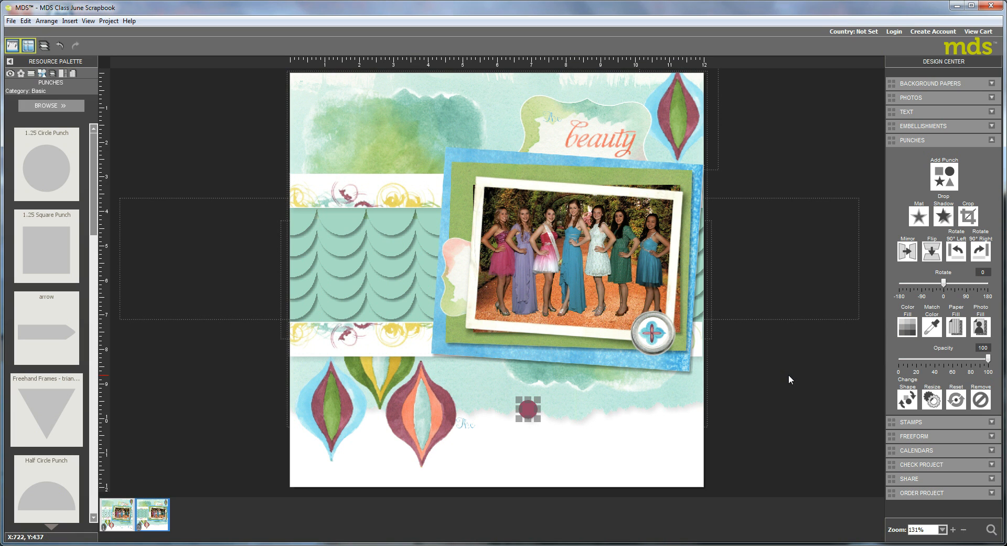
drag(988, 362, 936, 360)
click(537, 457)
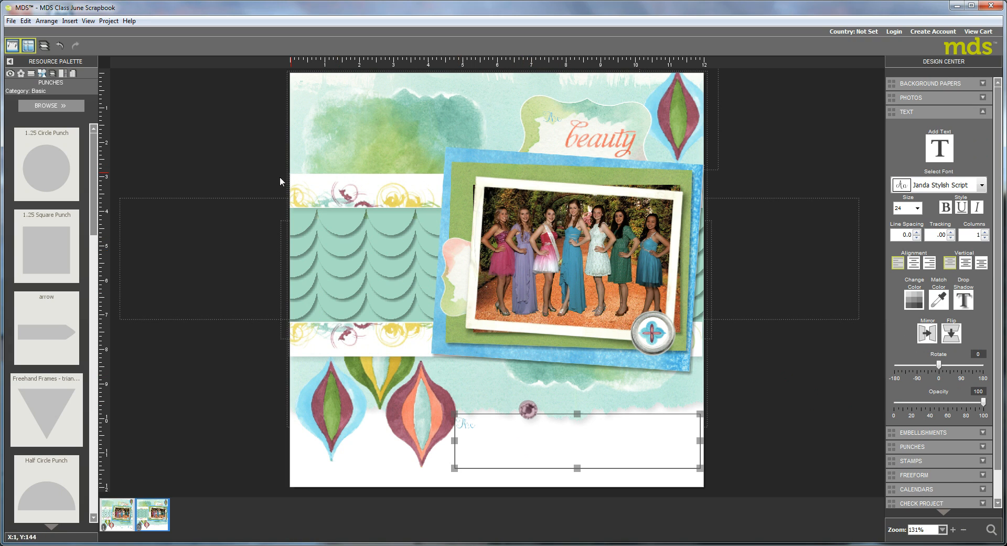
Load the "Mis-Stitched - embellishments" category of embellishments.
click(21, 74)
click(24, 106)
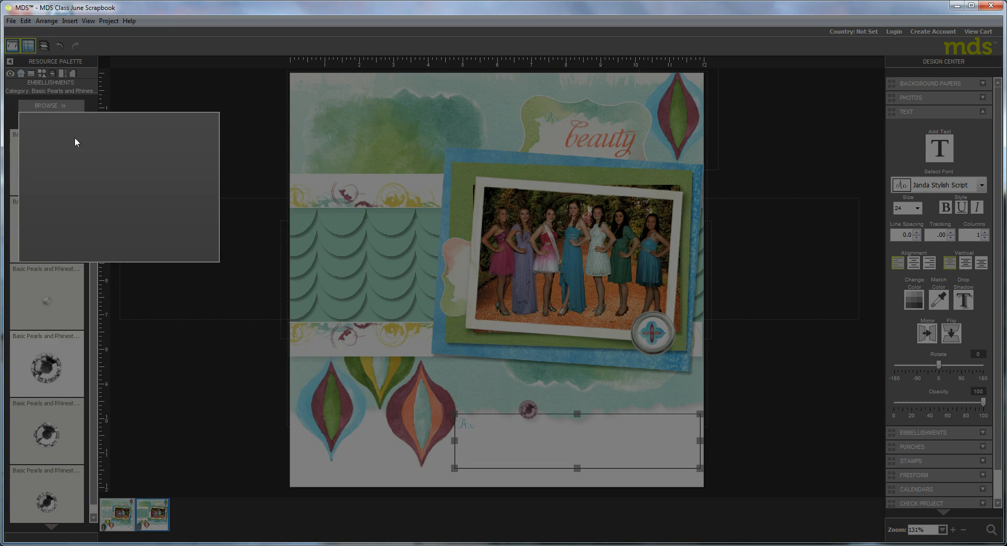
click(263, 344)
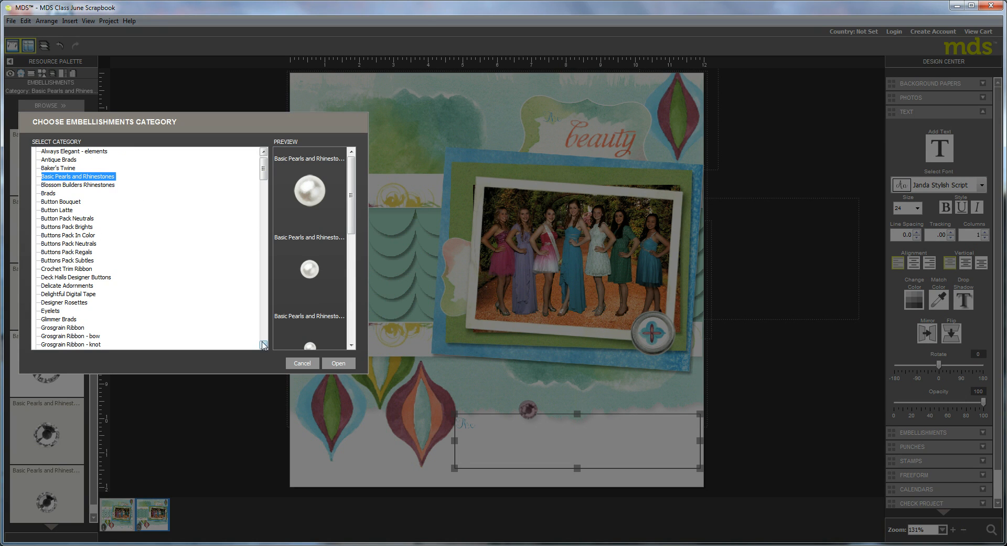
scroll(263, 344, down, 10)
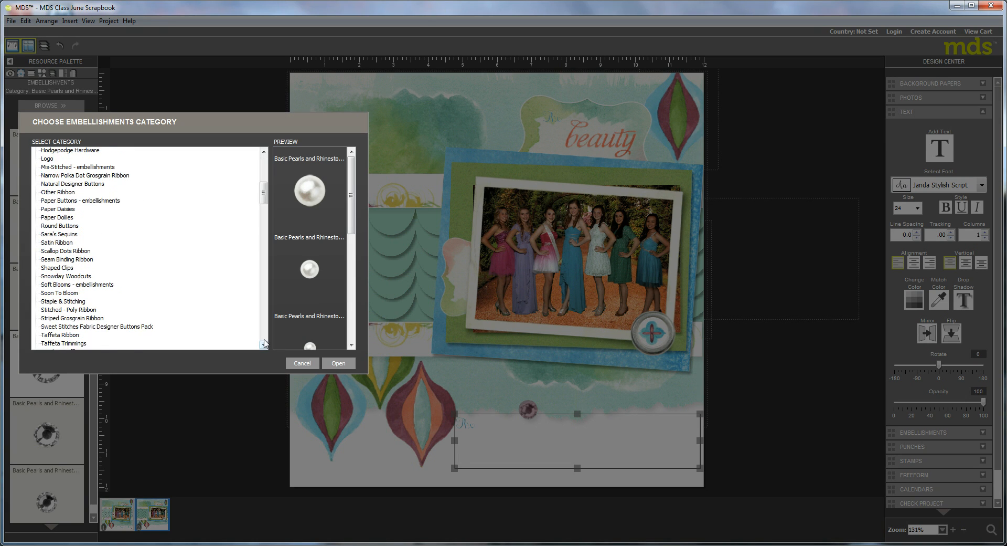
click(263, 170)
click(263, 164)
click(53, 167)
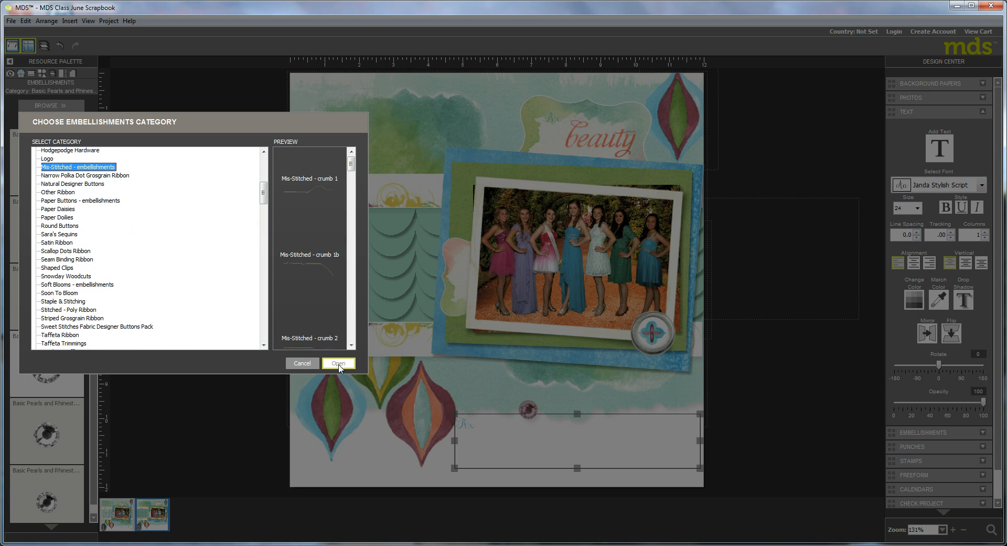
click(338, 363)
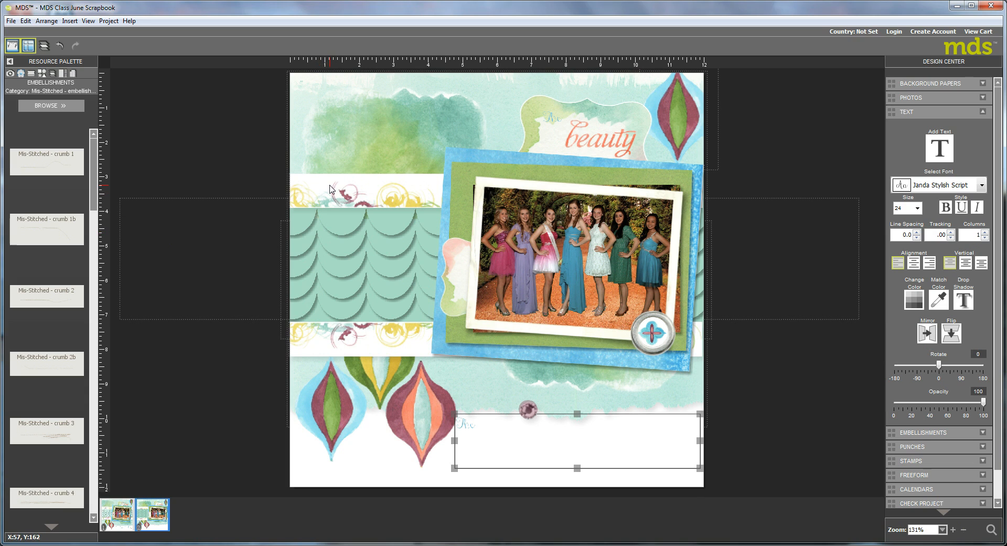